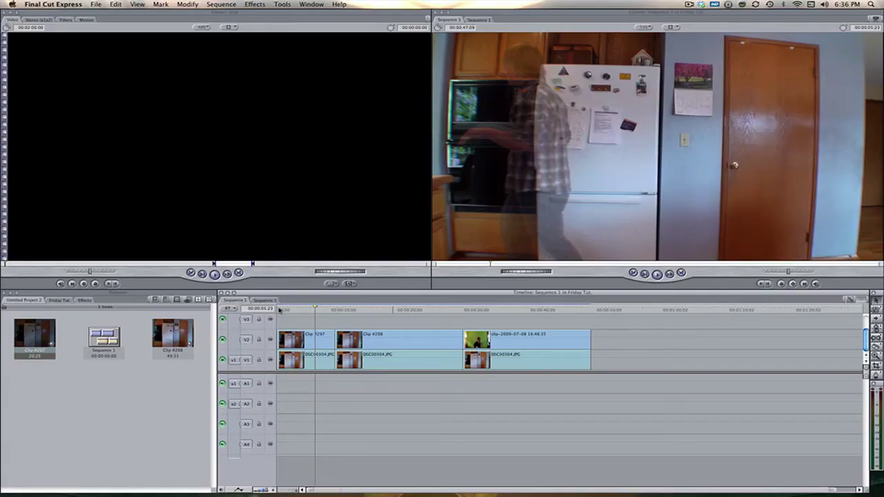
# Step: Play the example sequence from several points, including the green-screen clip
pyautogui.click(280, 310)
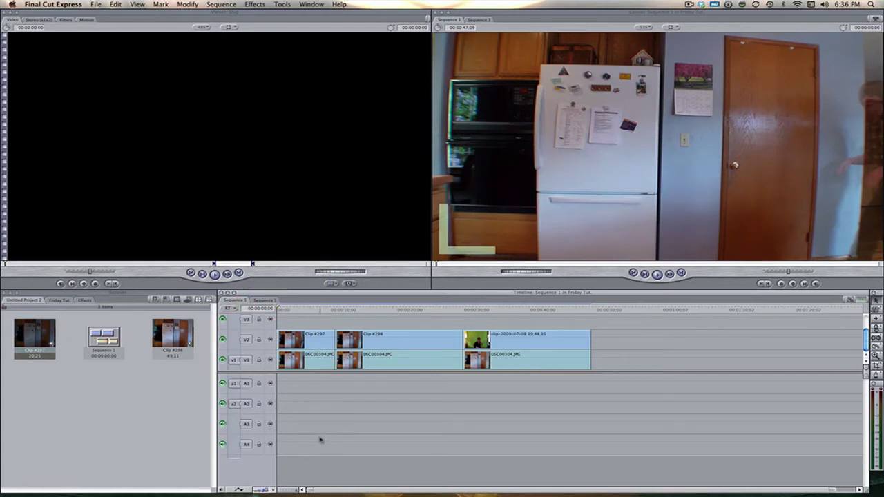
pyautogui.press('space')
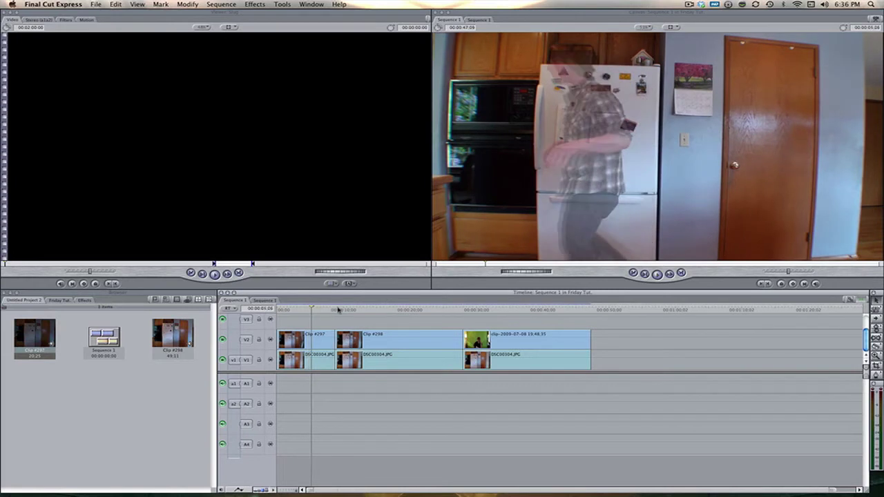
pyautogui.click(339, 308)
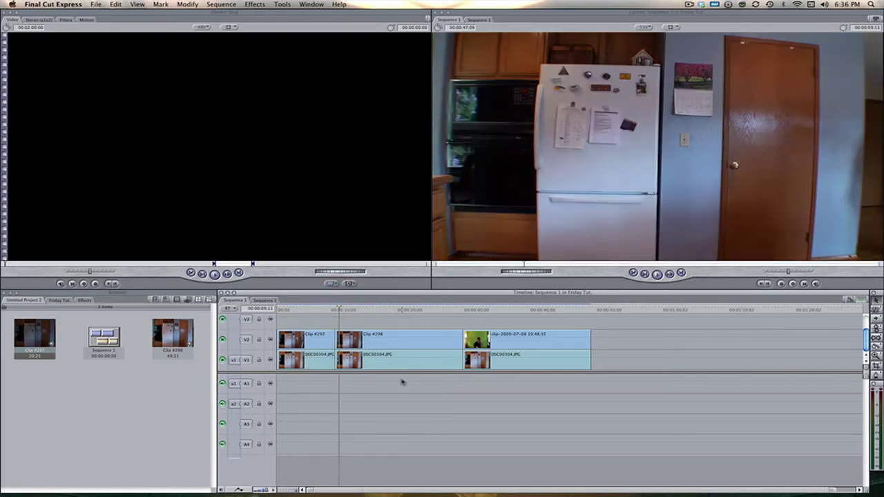
pyautogui.press('space')
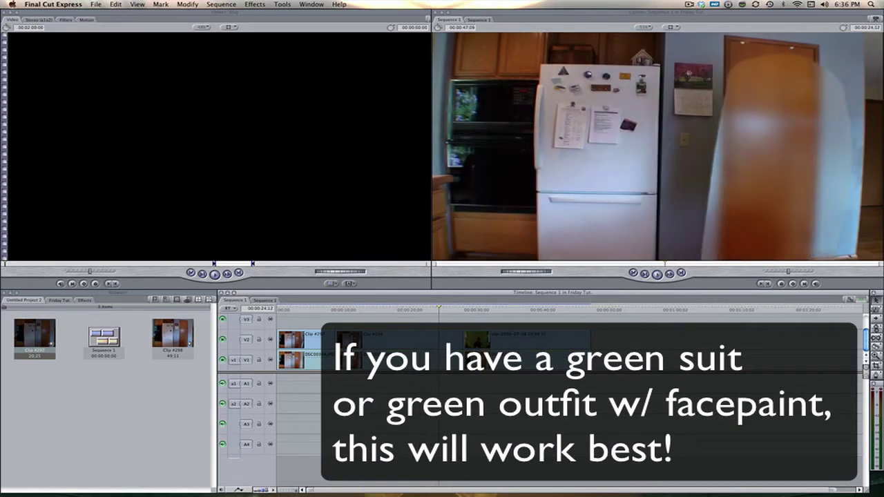
pyautogui.press('space')
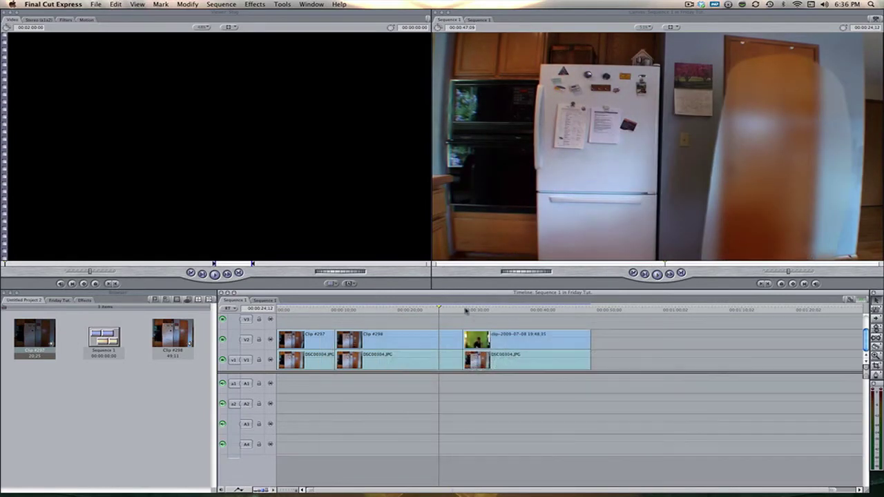
pyautogui.click(466, 309)
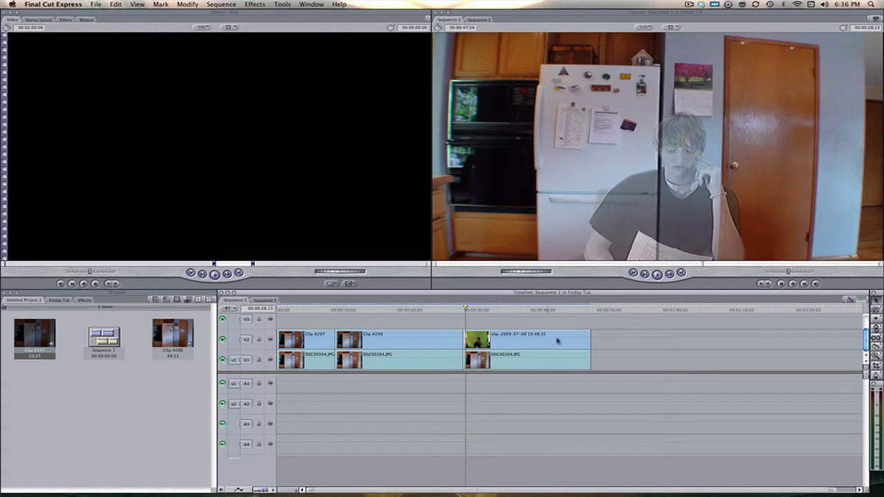
pyautogui.press('space')
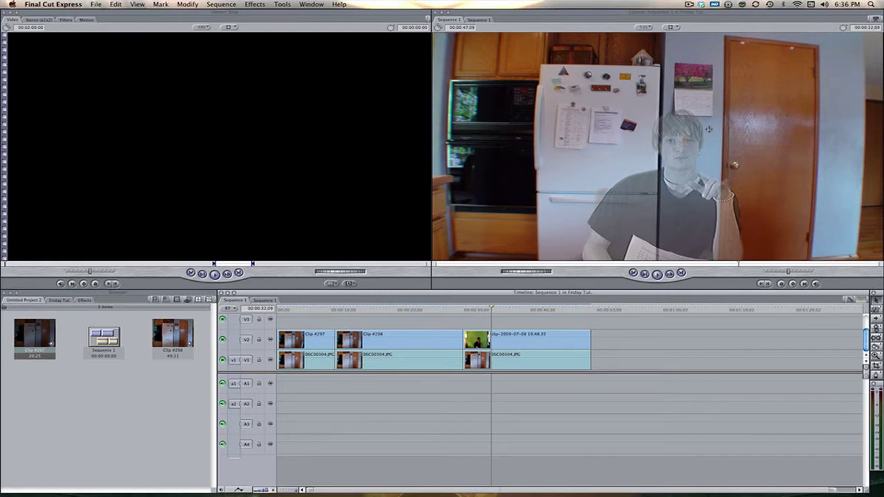
pyautogui.click(289, 309)
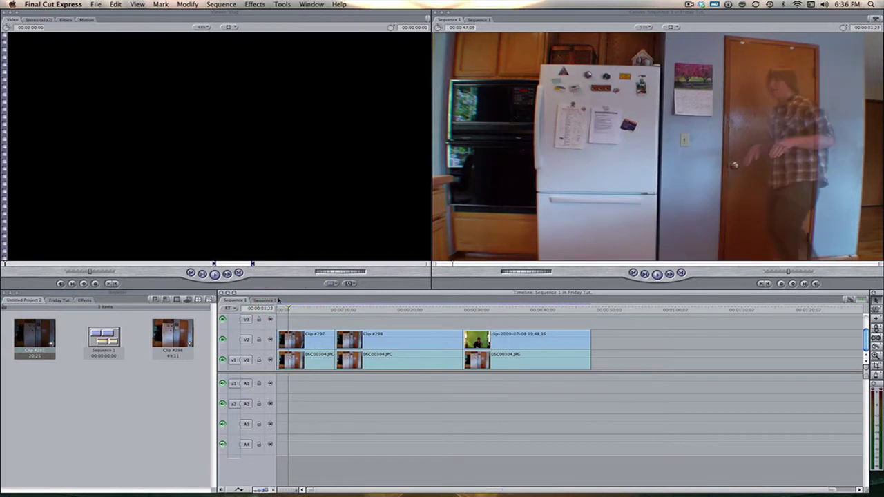
# Step: Create a new project and try adding the browser item to its sequence, dismissing the recursive-sequence warnings
pyautogui.click(100, 5)
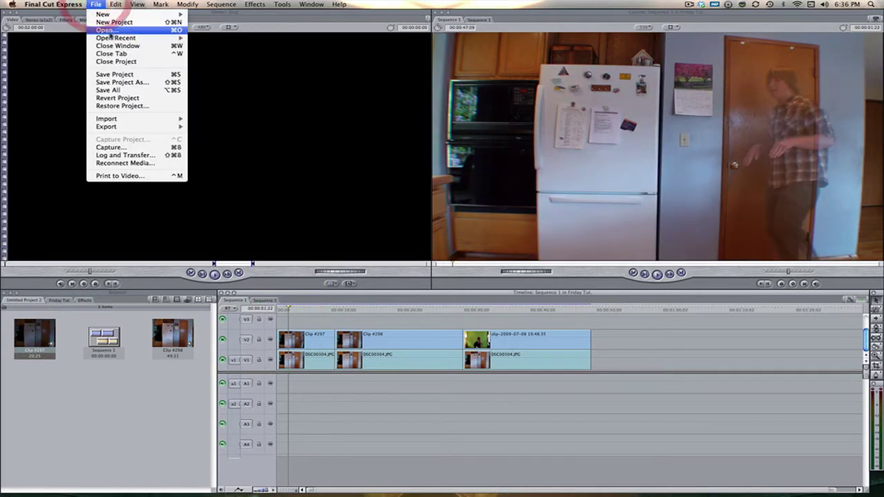
pyautogui.click(114, 25)
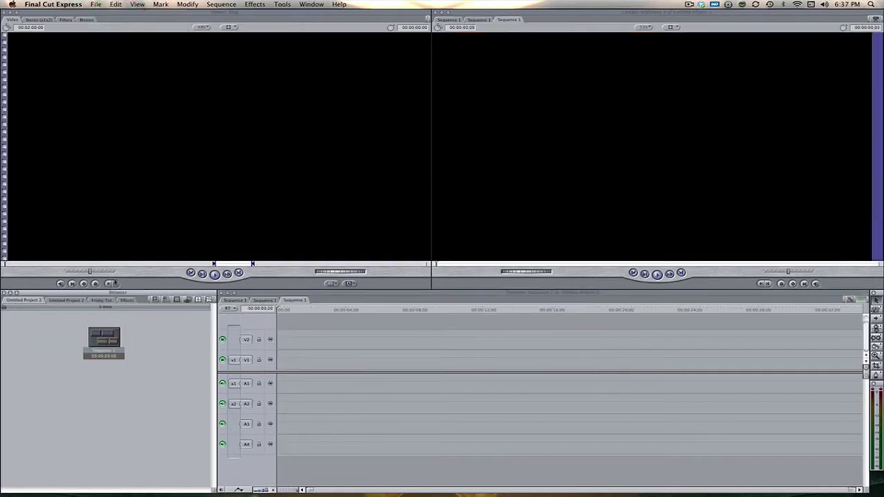
pyautogui.click(77, 299)
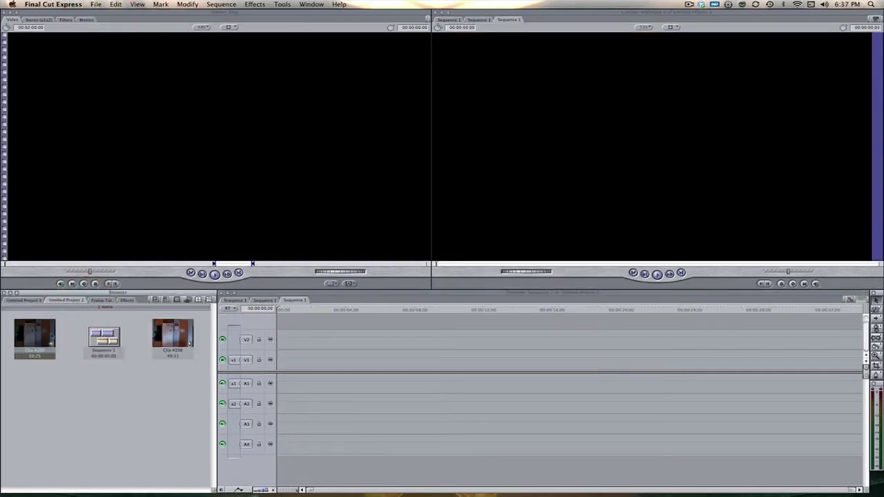
pyautogui.click(25, 300)
pyautogui.moveTo(33, 332); pyautogui.dragTo(292, 339)
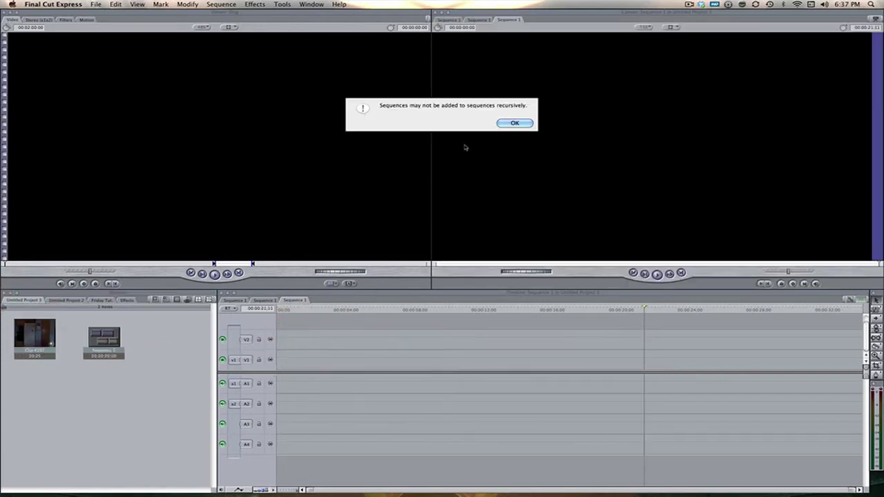
pyautogui.click(515, 123)
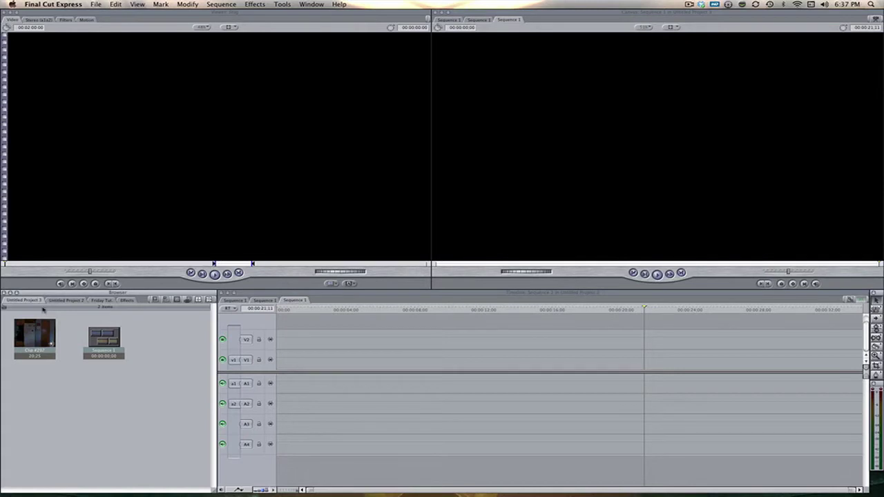
pyautogui.moveTo(31, 332); pyautogui.dragTo(293, 342)
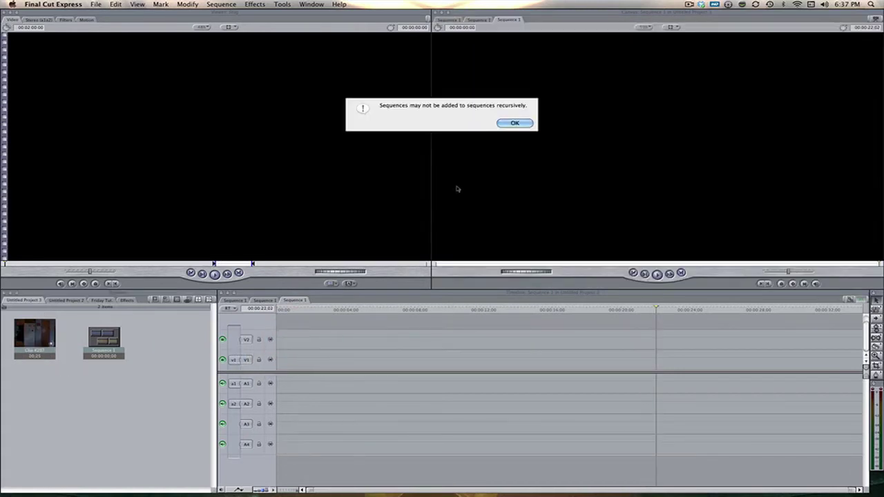
pyautogui.click(511, 124)
# Step: Drag Untitled Project 2's kitchen clip to the timeline, then close Untitled Project 3
pyautogui.click(56, 300)
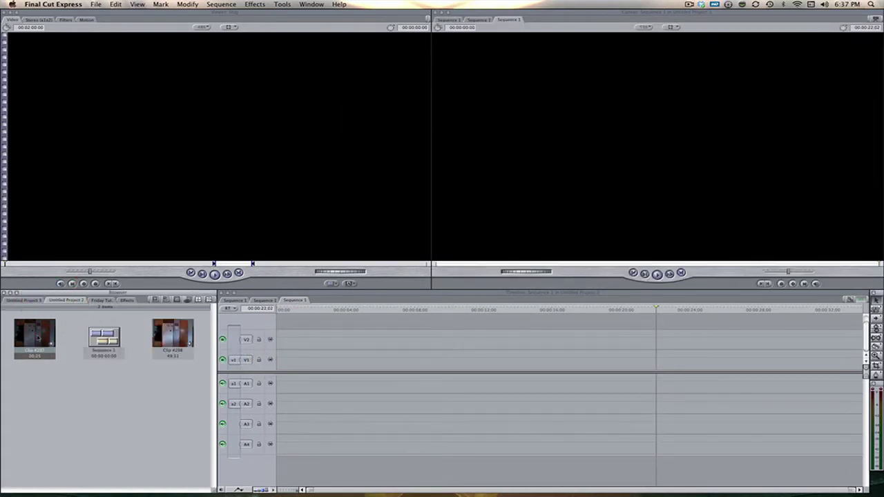
pyautogui.moveTo(39, 338); pyautogui.dragTo(329, 361)
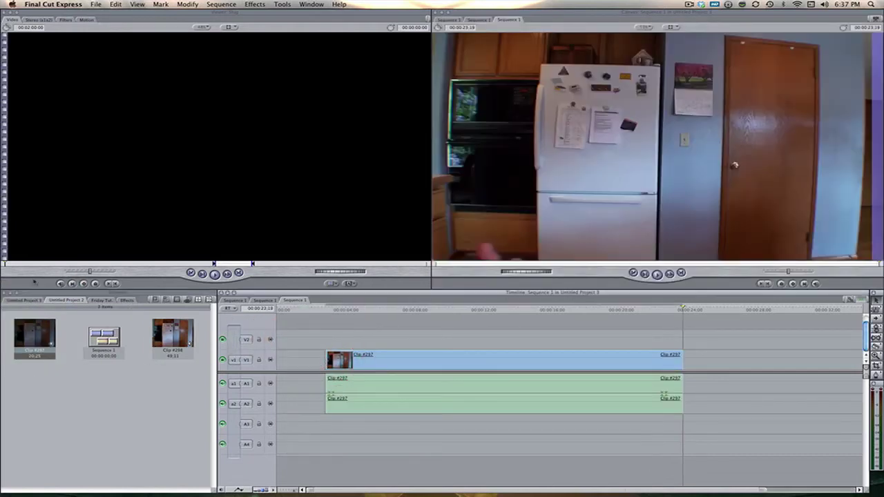
pyautogui.click(52, 304)
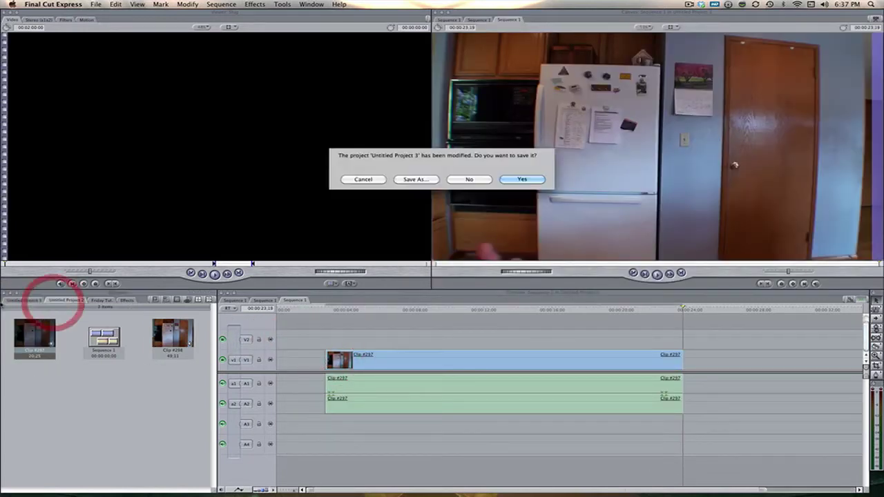
# Step: Discard Untitled Project 3 unsaved and place Clip #297 at the sequence start on V2 without audio
pyautogui.click(483, 179)
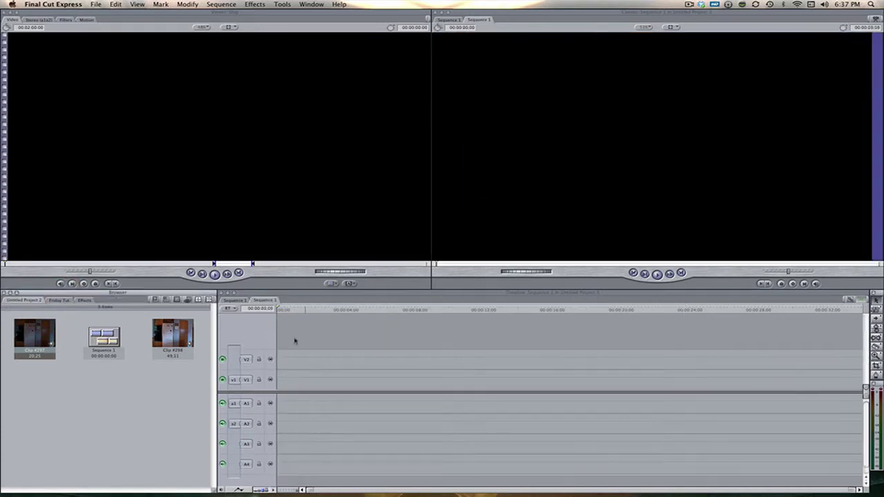
pyautogui.moveTo(38, 333); pyautogui.dragTo(316, 363)
pyautogui.click(386, 359)
pyautogui.moveTo(385, 424); pyautogui.dragTo(373, 453)
pyautogui.press('Delete')
pyautogui.click(412, 363)
pyautogui.moveTo(412, 362); pyautogui.dragTo(378, 363)
pyautogui.click(362, 394)
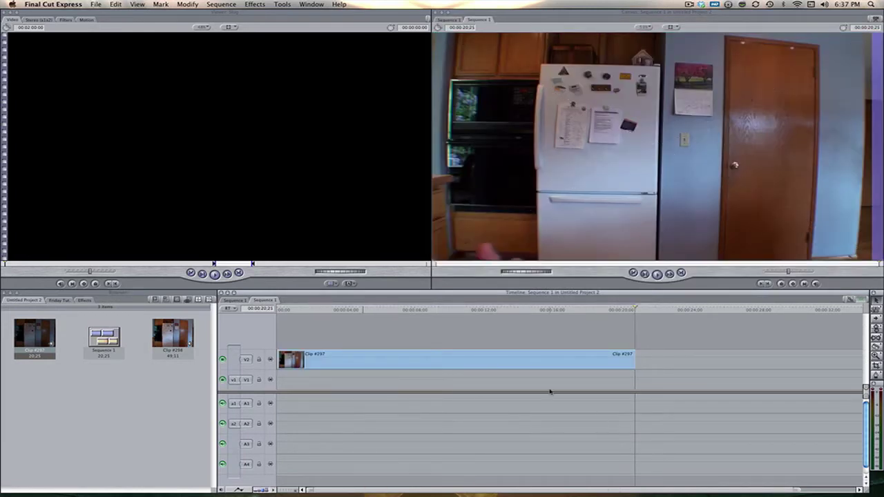
# Step: Put the DSC00304.JPG kitchen still on V1 and stretch it to Clip #297's length
pyautogui.click(600, 359)
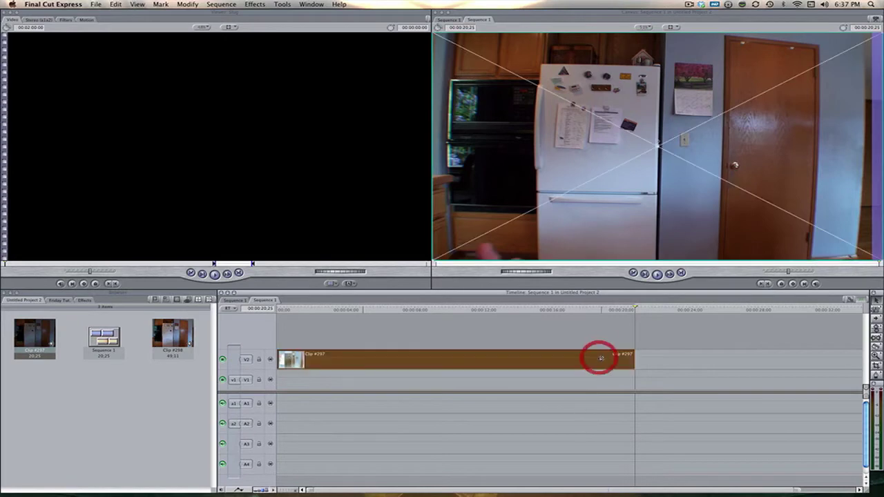
pyautogui.click(439, 312)
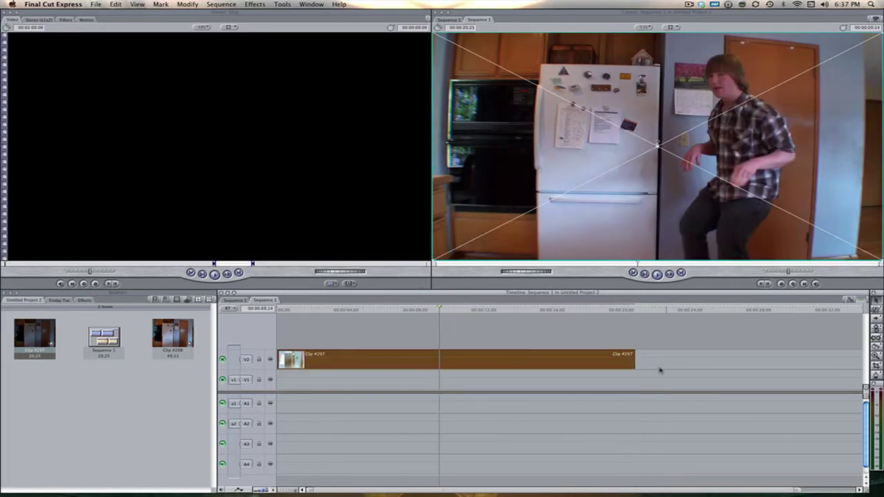
pyautogui.press('F11')
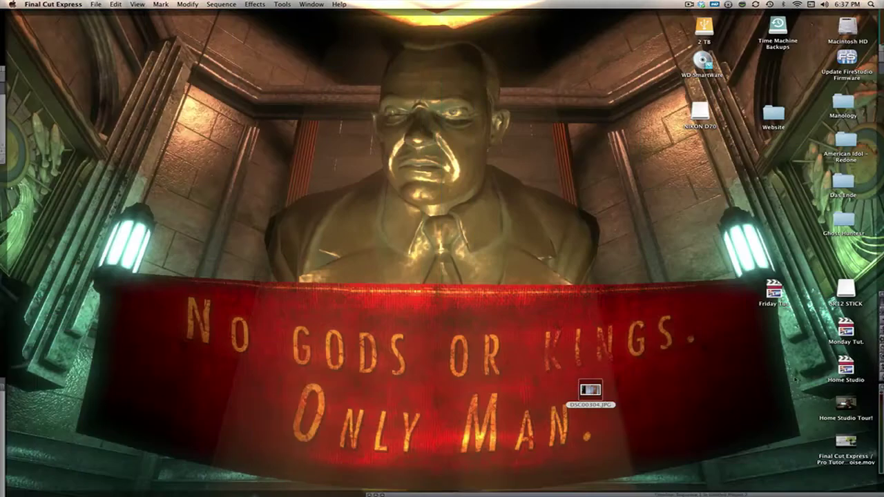
pyautogui.moveTo(590, 390); pyautogui.dragTo(282, 375)
pyautogui.press('F9')
pyautogui.click(347, 384)
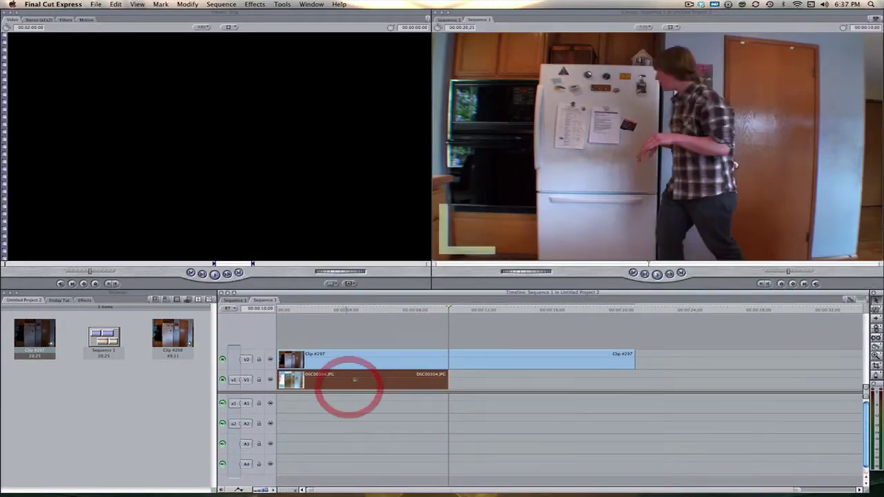
pyautogui.moveTo(446, 381); pyautogui.dragTo(635, 380)
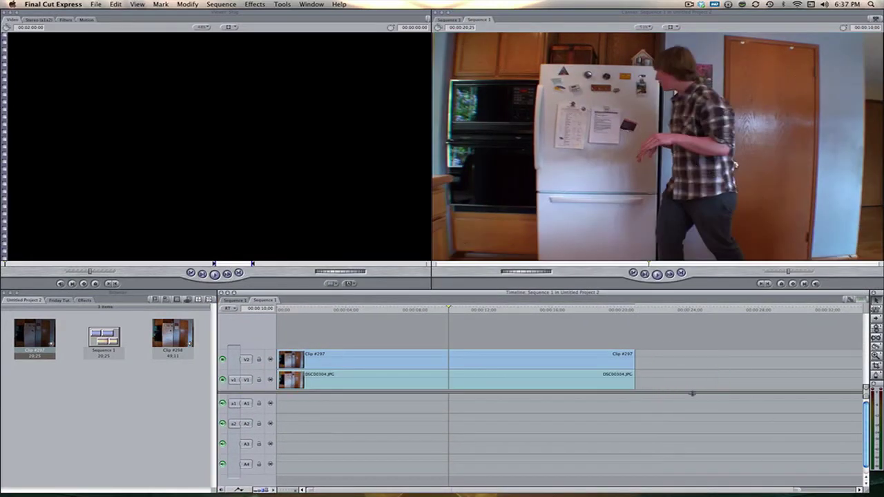
# Step: Set Clip #297's opacity to 50 in the Viewer's Motion settings
pyautogui.click(518, 309)
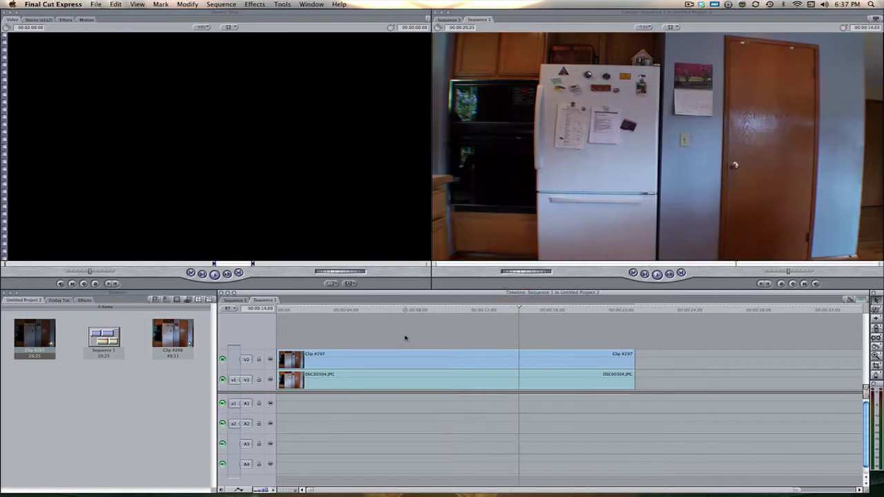
pyautogui.click(394, 316)
pyautogui.click(318, 379)
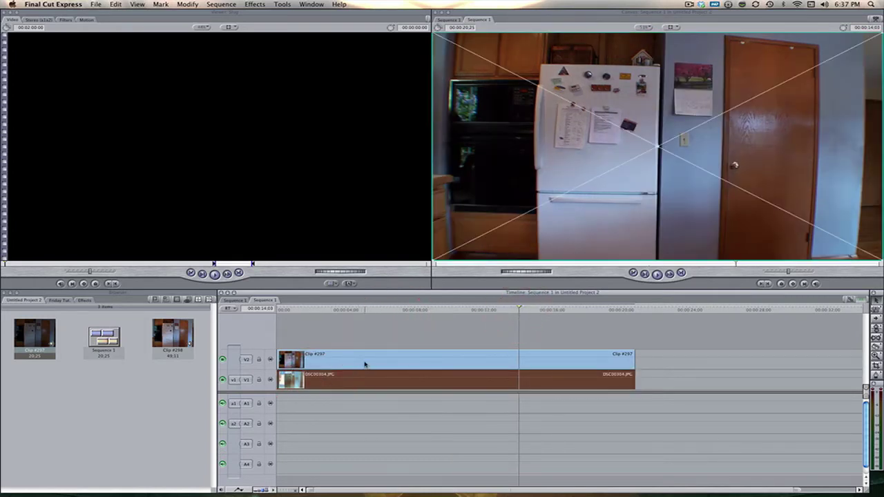
pyautogui.doubleClick(364, 362)
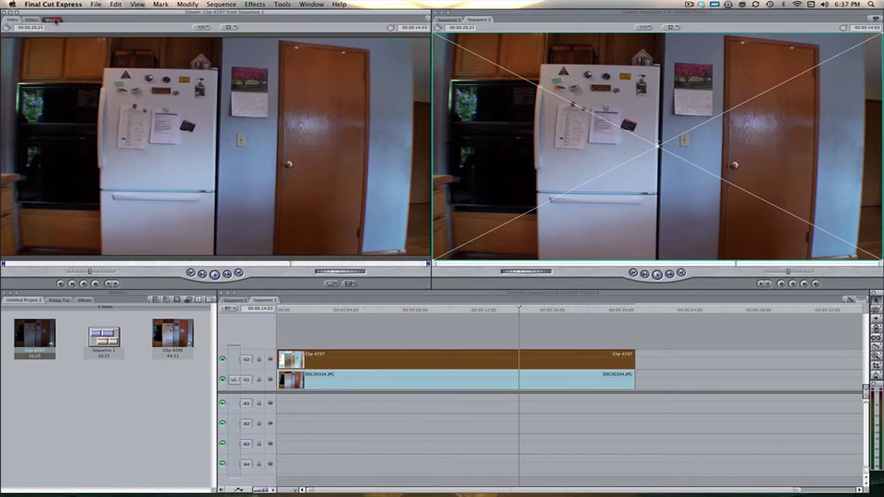
pyautogui.click(54, 20)
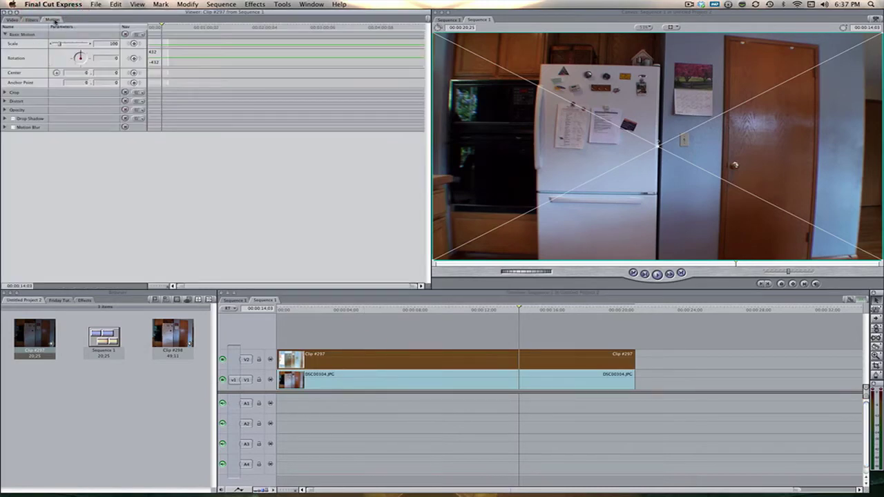
pyautogui.click(11, 111)
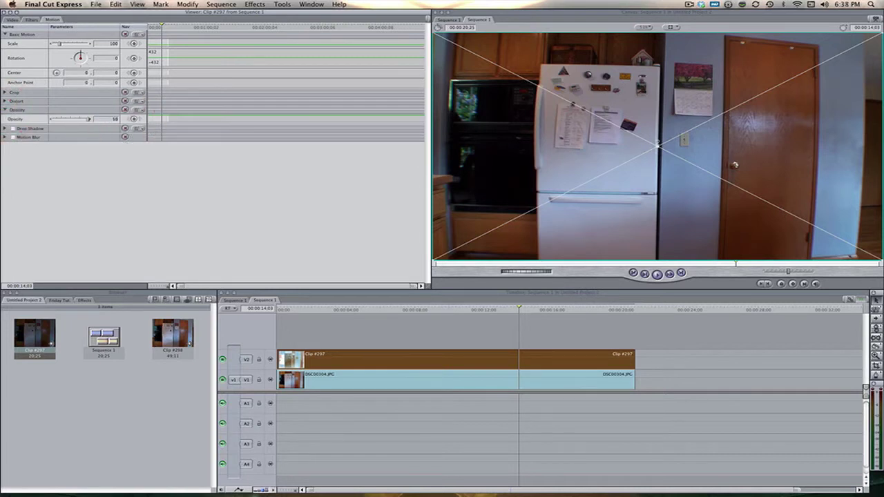
pyautogui.moveTo(89, 118); pyautogui.dragTo(70, 119)
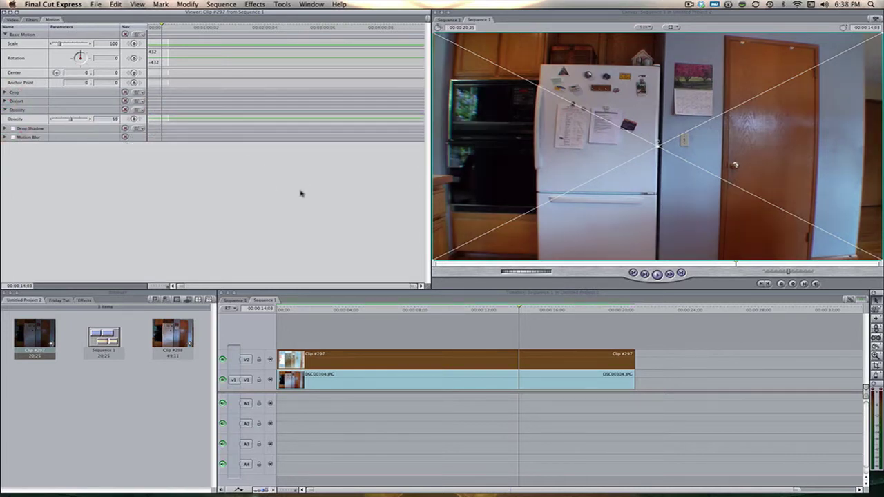
# Step: Preview the see-through actor at about six seconds, then reload Clip #297 in the Viewer
pyautogui.click(395, 308)
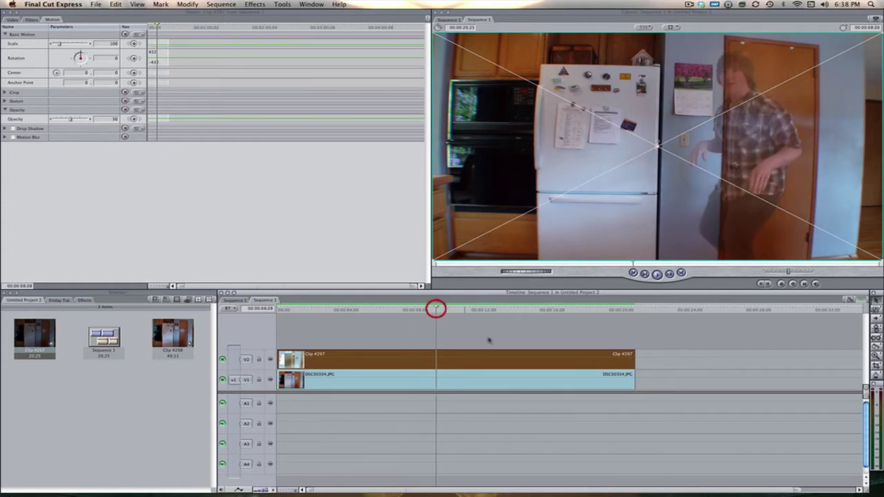
pyautogui.click(738, 405)
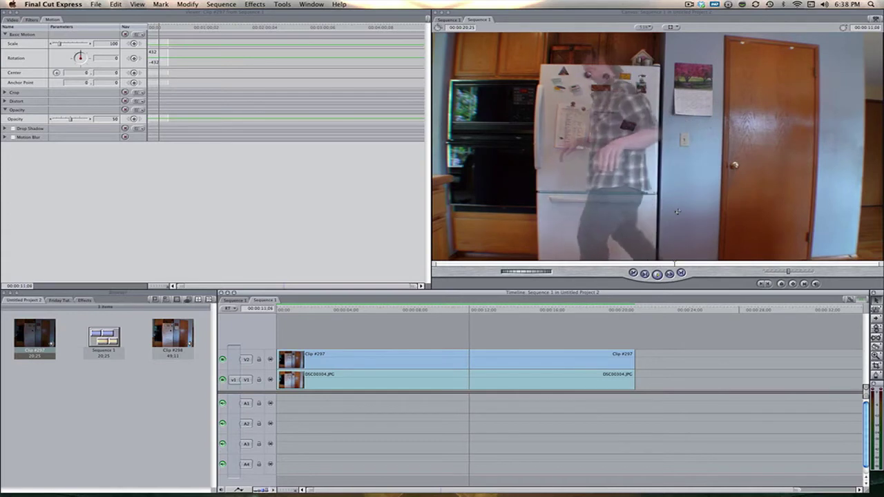
pyautogui.press('space')
pyautogui.click(508, 357)
pyautogui.doubleClick(508, 357)
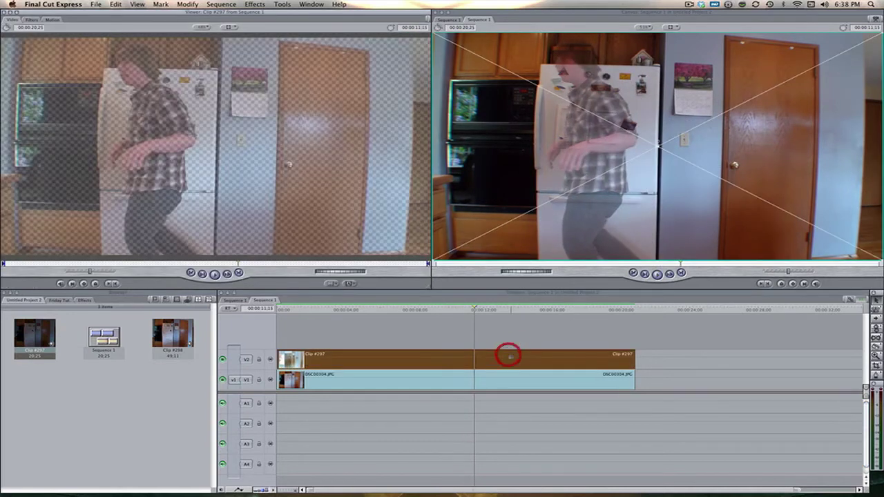
# Step: Apply the Video Filters > Time > Trails effect to Clip #297
pyautogui.click(355, 359)
pyautogui.click(254, 5)
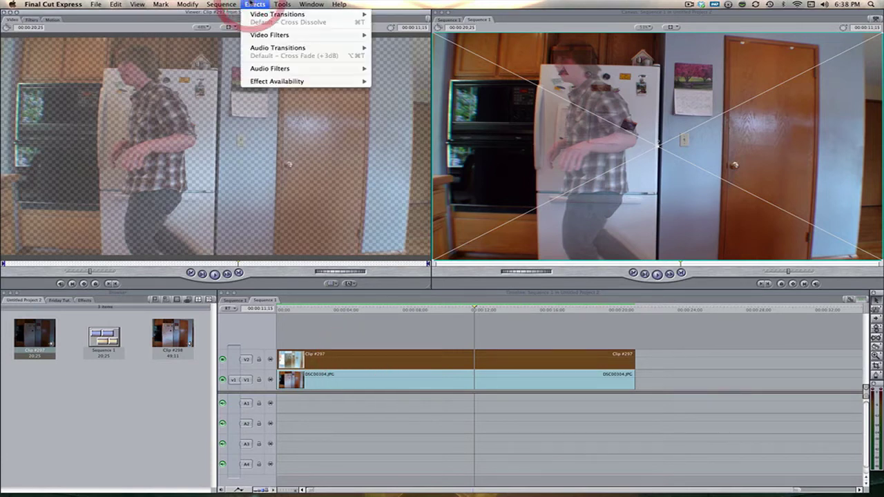
pyautogui.moveTo(288, 35)
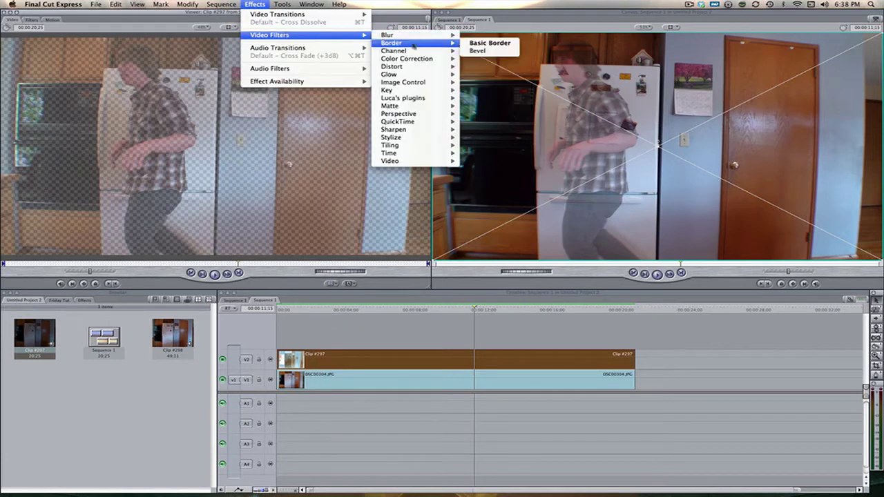
pyautogui.moveTo(417, 156)
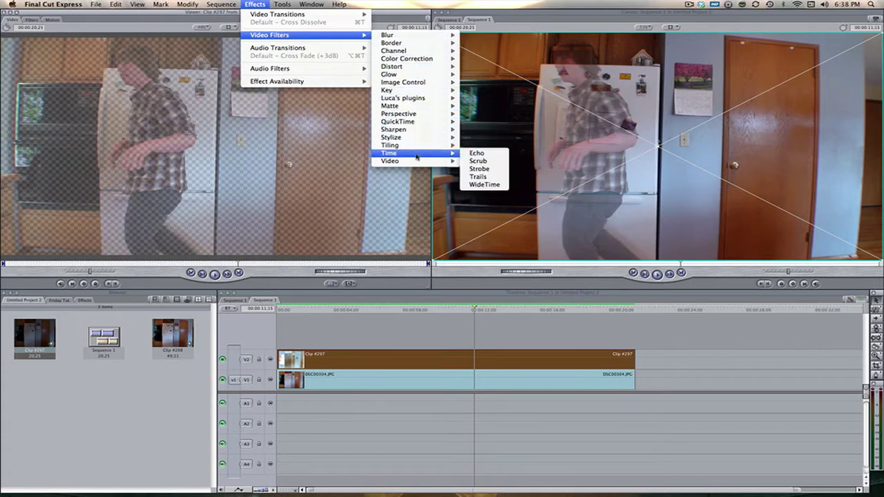
pyautogui.click(492, 178)
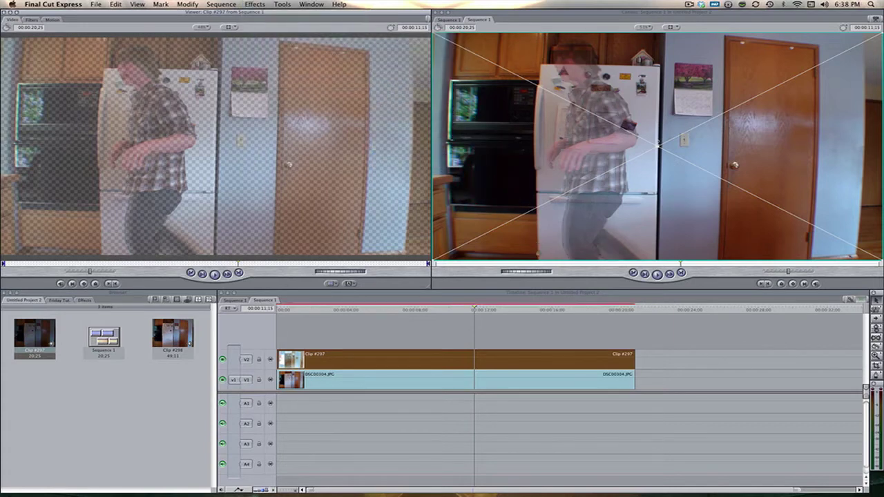
# Step: Show Clip #297's Trails filter settings and keep Trail On at Light
pyautogui.click(774, 405)
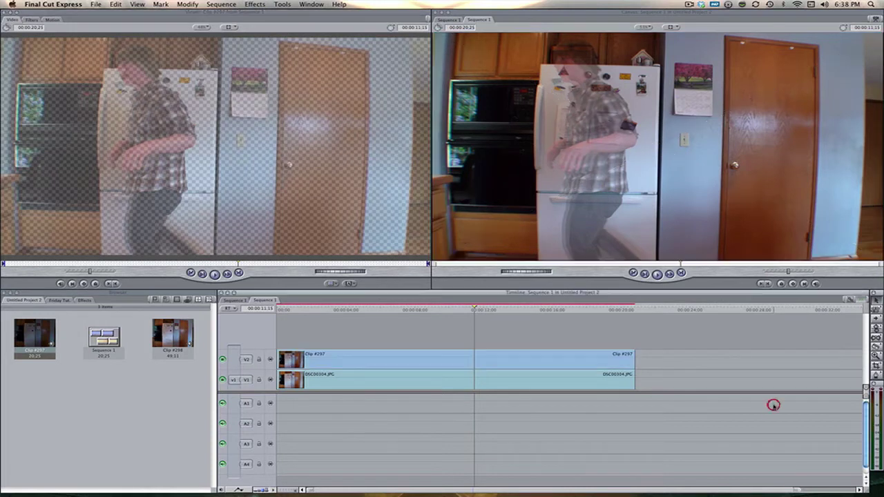
pyautogui.click(626, 354)
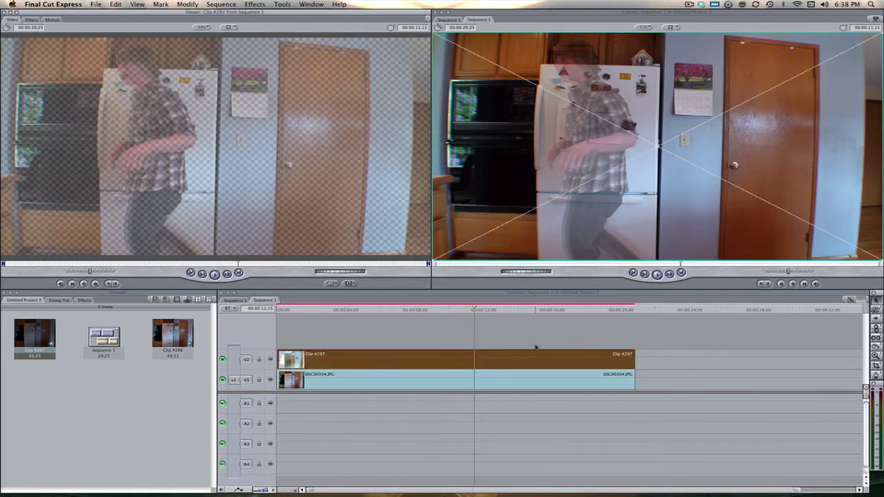
pyautogui.click(33, 20)
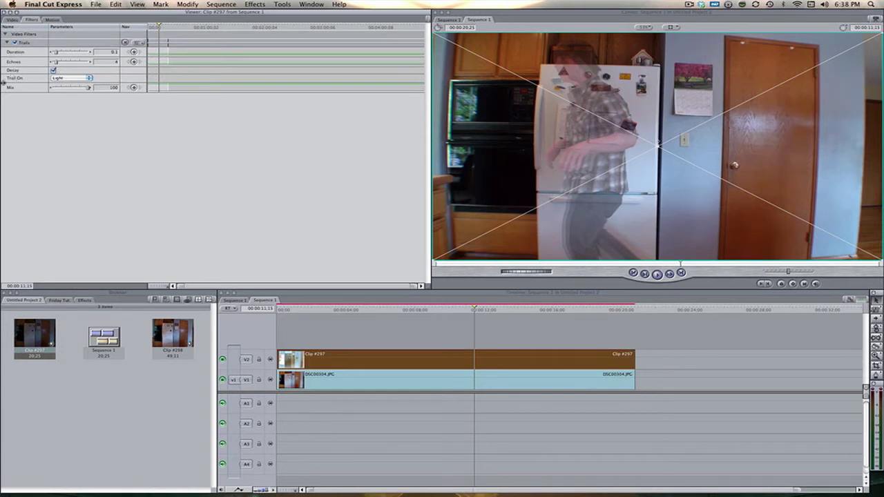
pyautogui.click(69, 78)
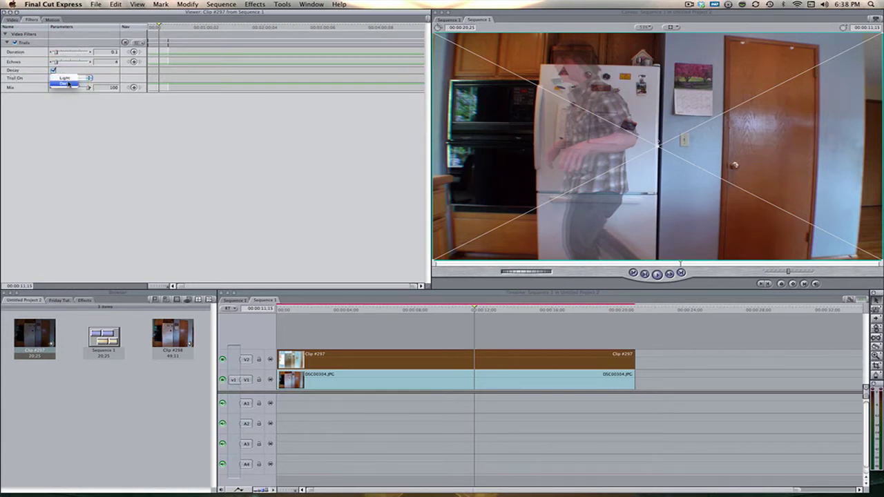
pyautogui.click(73, 142)
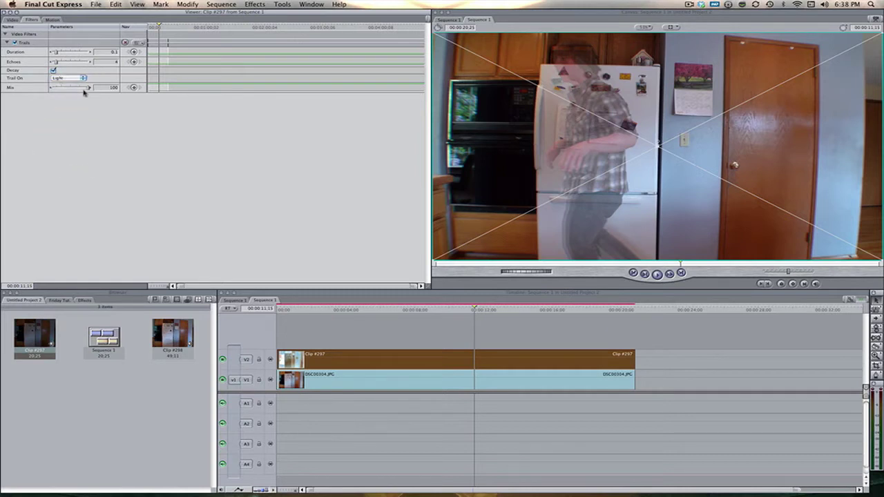
pyautogui.click(680, 339)
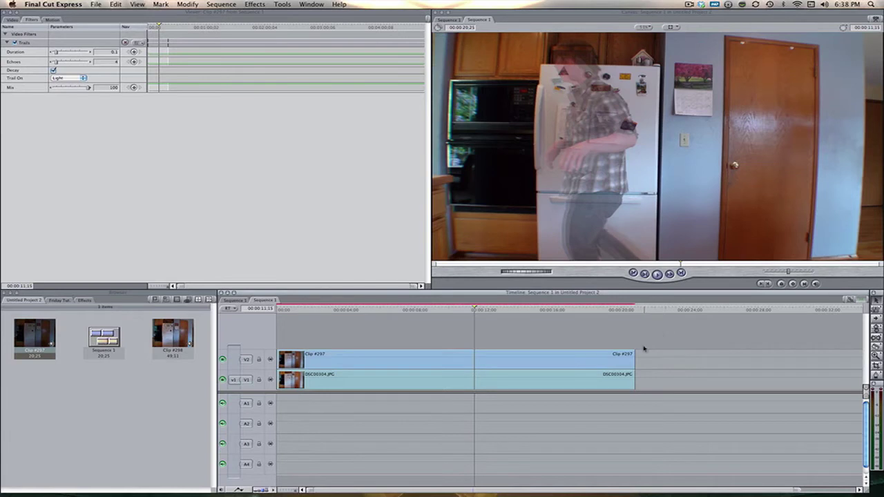
# Step: Preview the Friday Tut project's finished Sequence 1, then return to Untitled Project 2
pyautogui.click(69, 300)
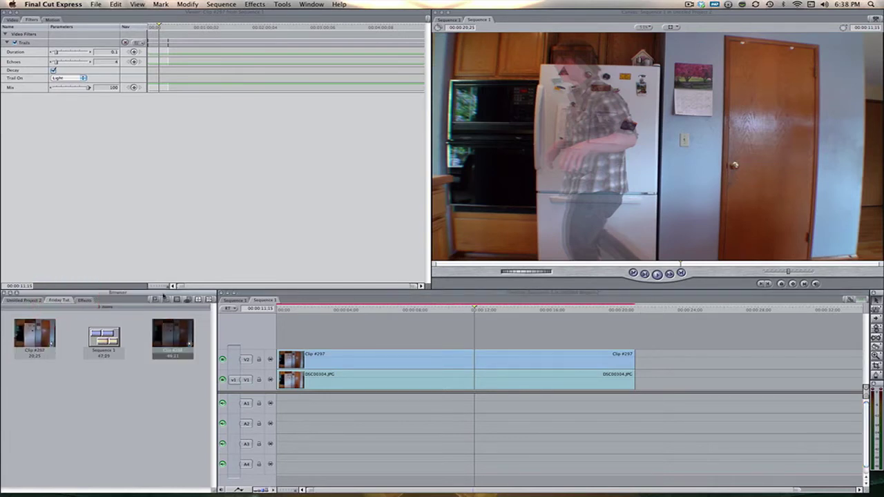
pyautogui.click(264, 300)
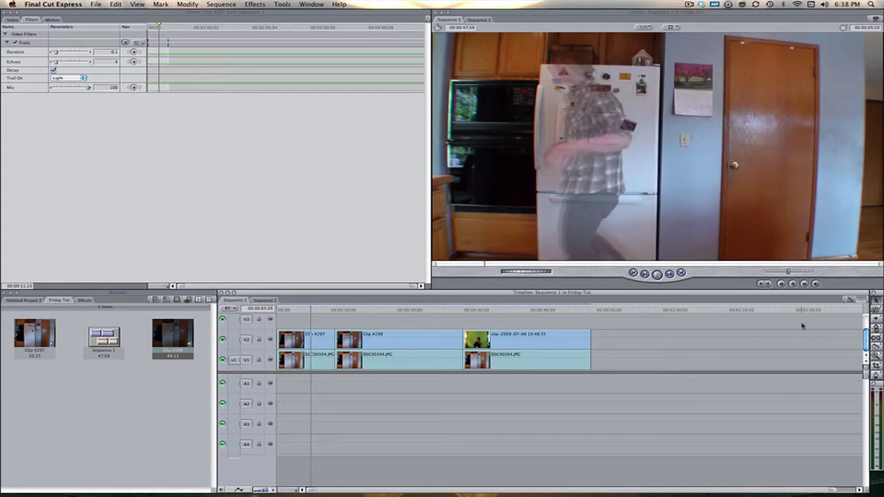
pyautogui.click(347, 308)
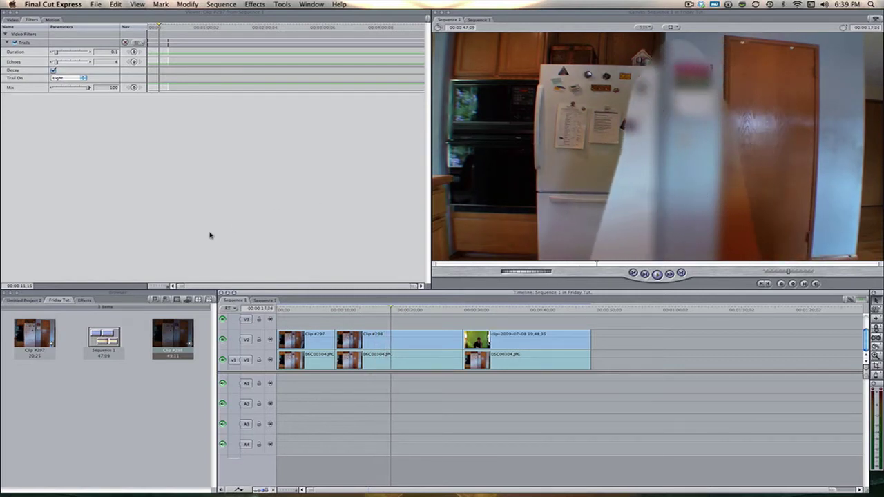
pyautogui.click(16, 301)
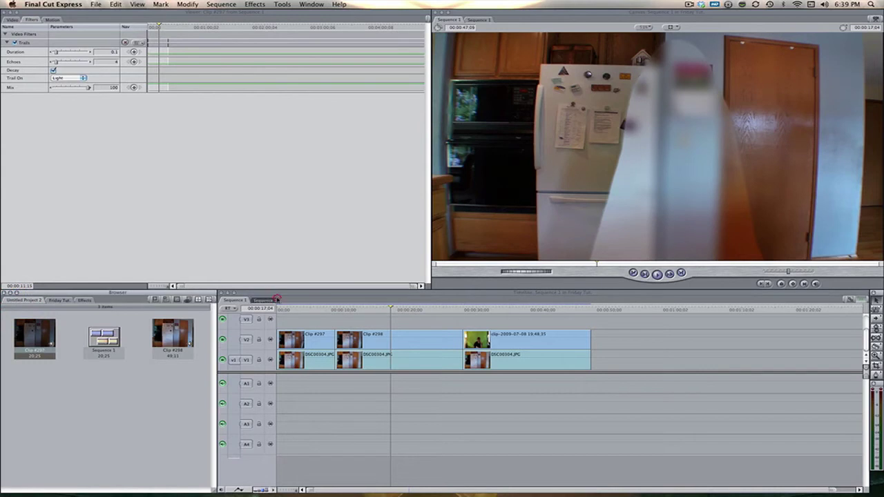
# Step: Clear Sequence 1 and place Clip #298 in it with its audio deleted
pyautogui.click(285, 297)
pyautogui.press('super+a')
pyautogui.click(387, 353)
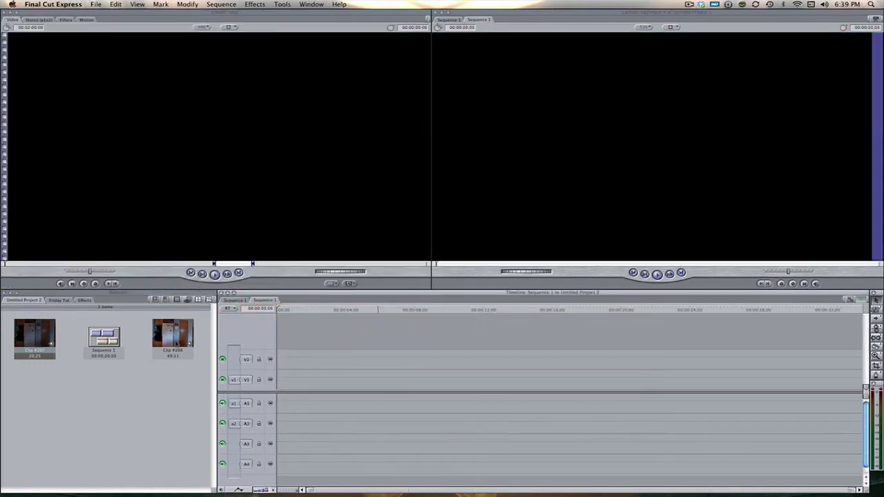
pyautogui.moveTo(173, 334); pyautogui.dragTo(288, 364)
pyautogui.click(517, 415)
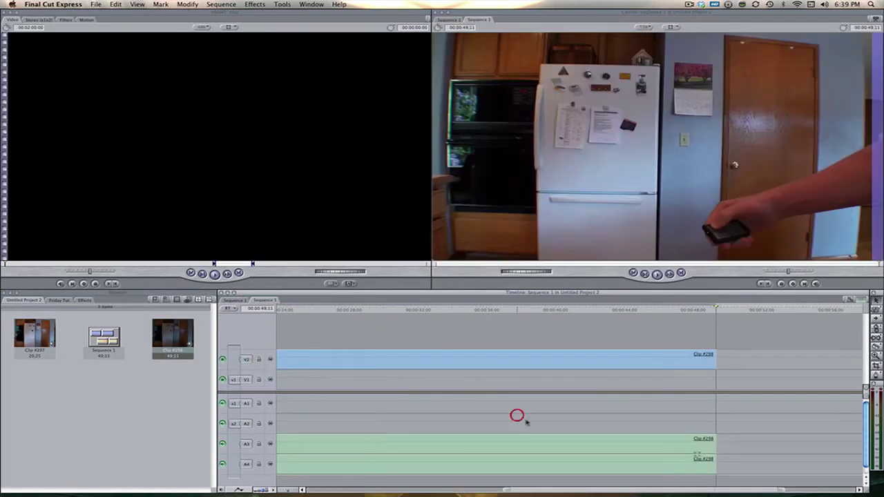
pyautogui.click(603, 464)
pyautogui.press('Delete')
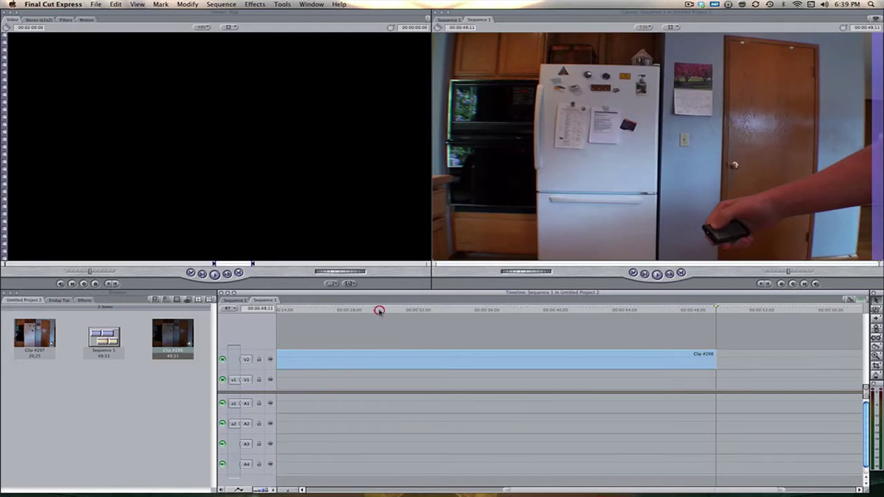
pyautogui.click(379, 310)
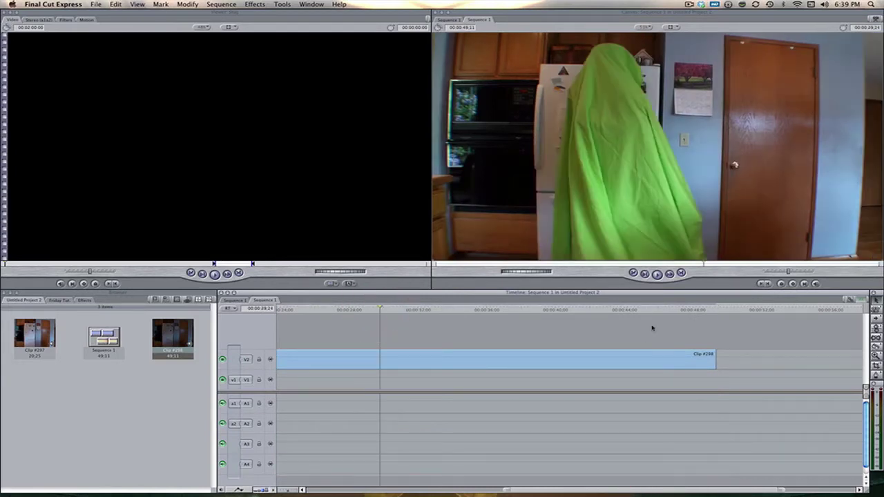
pyautogui.moveTo(505, 489); pyautogui.dragTo(293, 487)
# Step: Bring the DSC00304.JPG still onto V1 and stretch it to Clip #298's length
pyautogui.press('F11')
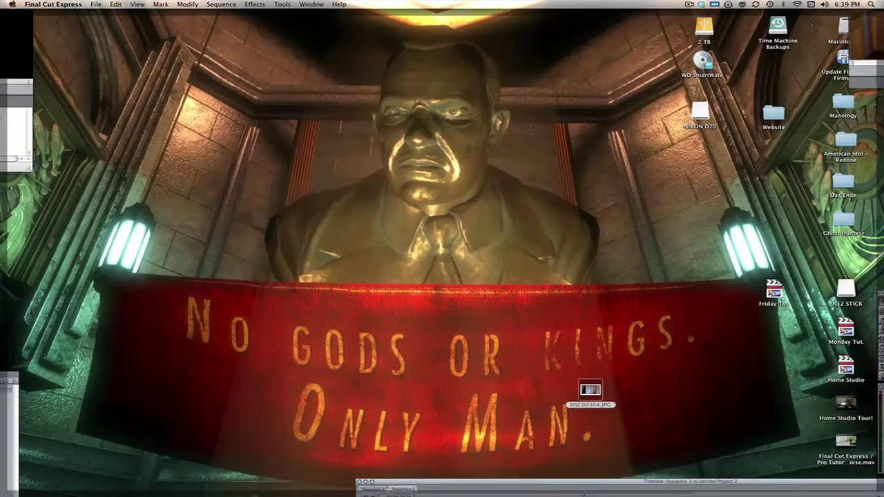
pyautogui.press('F9')
pyautogui.moveTo(590, 390); pyautogui.dragTo(555, 387)
pyautogui.click(312, 377)
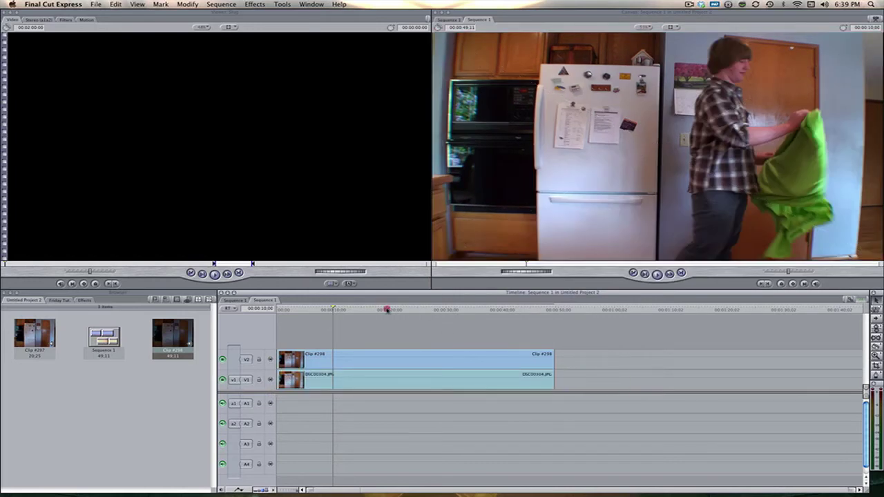
pyautogui.moveTo(386, 310); pyautogui.dragTo(440, 309)
pyautogui.doubleClick(451, 362)
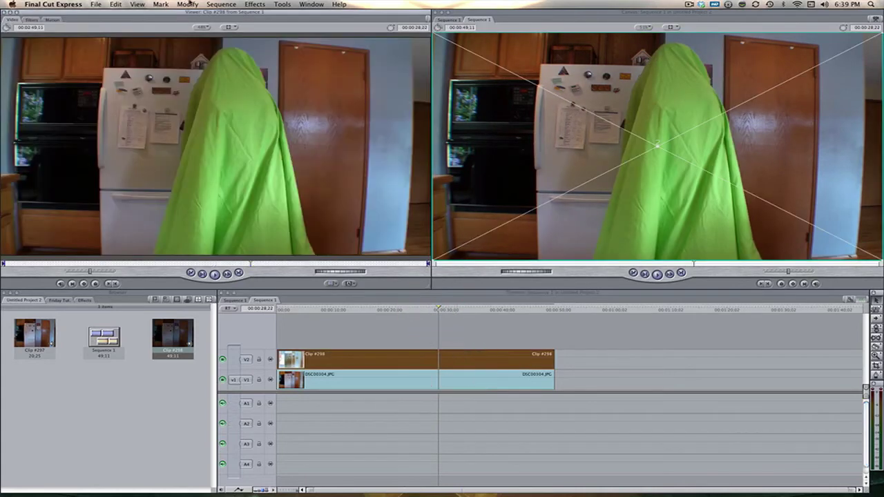
# Step: Apply the Key > Chroma Keyer filter to Clip #298
pyautogui.click(254, 5)
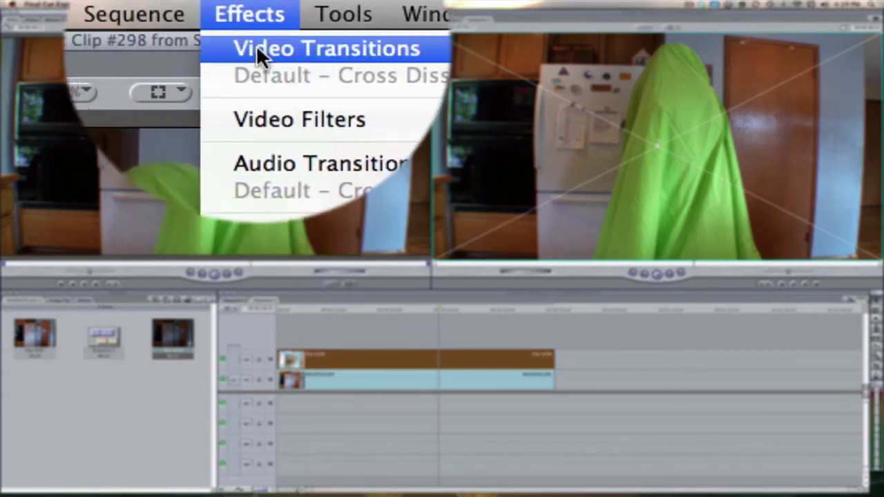
pyautogui.moveTo(281, 122)
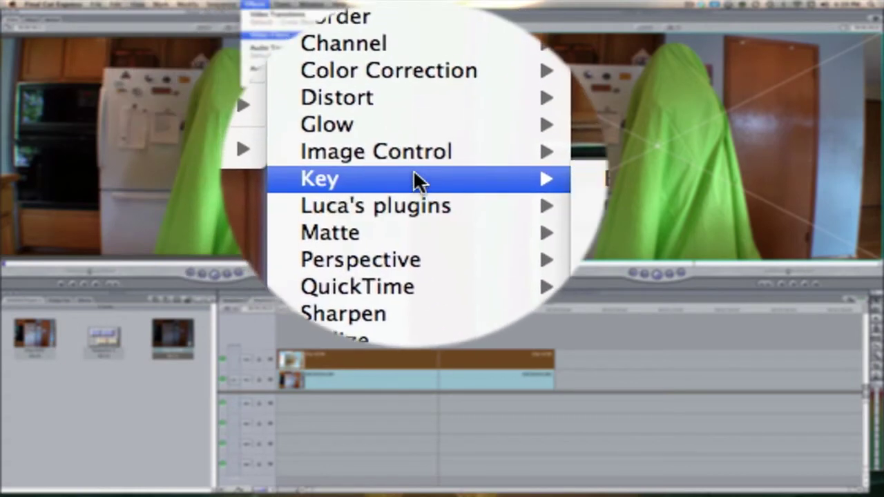
pyautogui.click(486, 176)
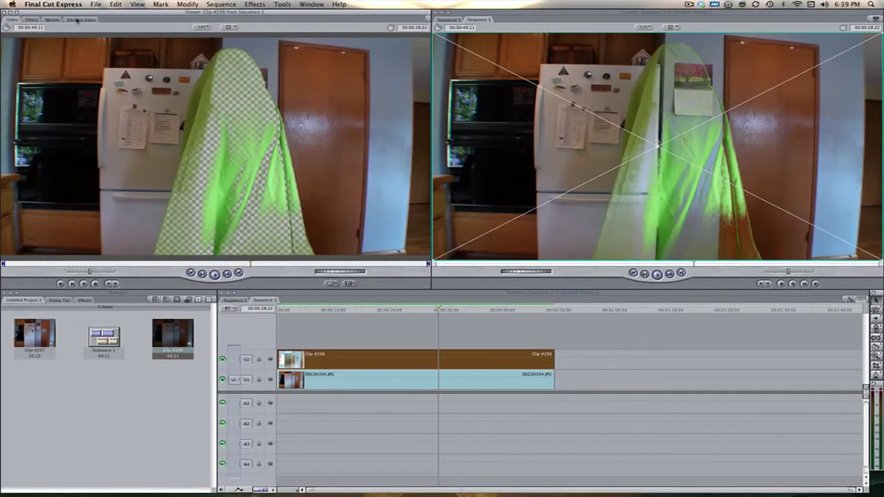
pyautogui.click(79, 20)
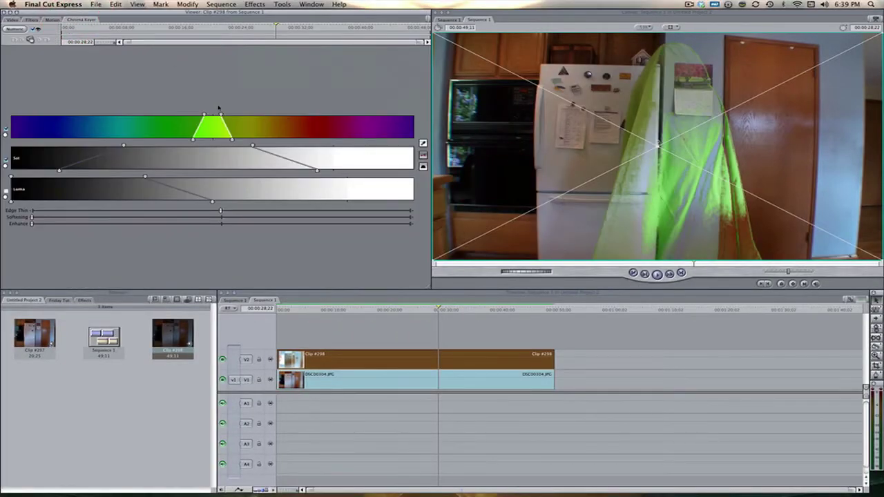
# Step: Widen the green hue range, extend Sat and Luma fully, and raise Edge Thin and Softening
pyautogui.moveTo(212, 128); pyautogui.dragTo(217, 123)
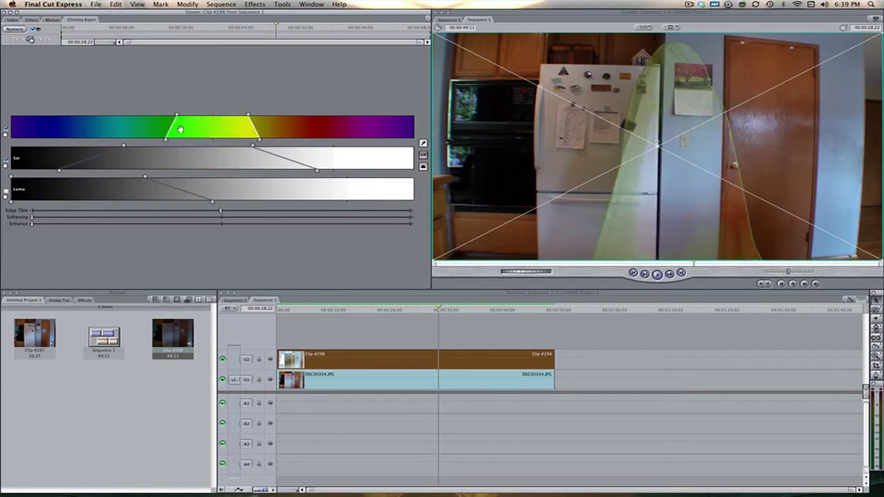
pyautogui.moveTo(251, 146); pyautogui.dragTo(406, 146)
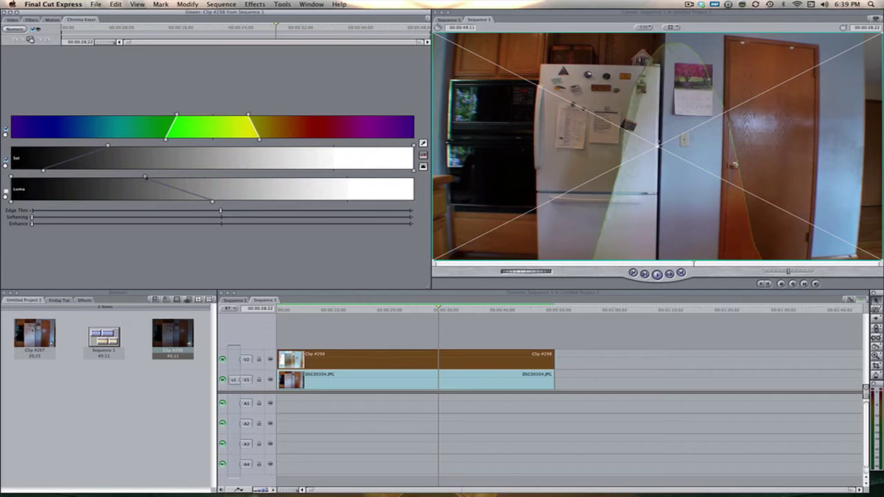
pyautogui.moveTo(145, 177); pyautogui.dragTo(413, 174)
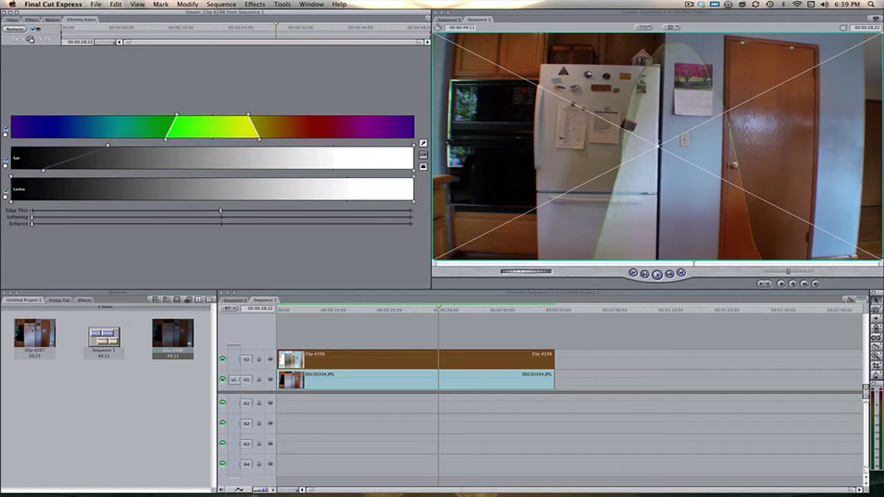
pyautogui.click(299, 211)
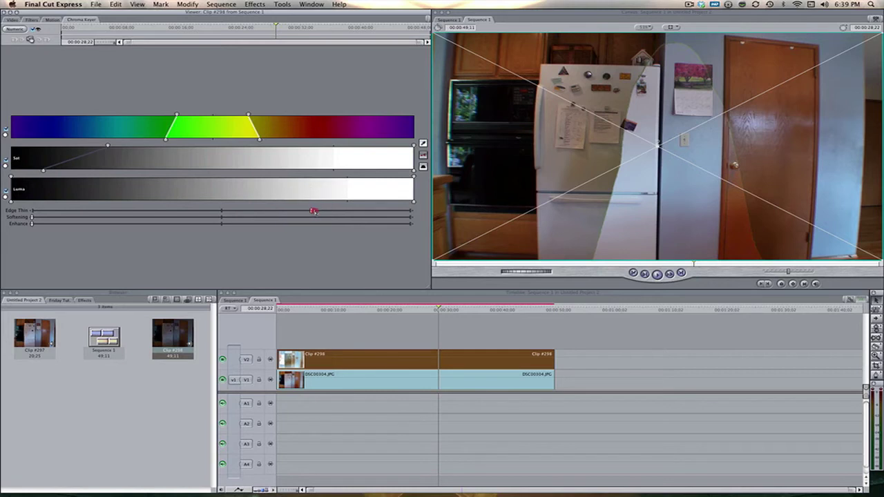
pyautogui.click(314, 210)
pyautogui.moveTo(48, 217); pyautogui.dragTo(62, 218)
pyautogui.doubleClick(322, 356)
pyautogui.click(75, 20)
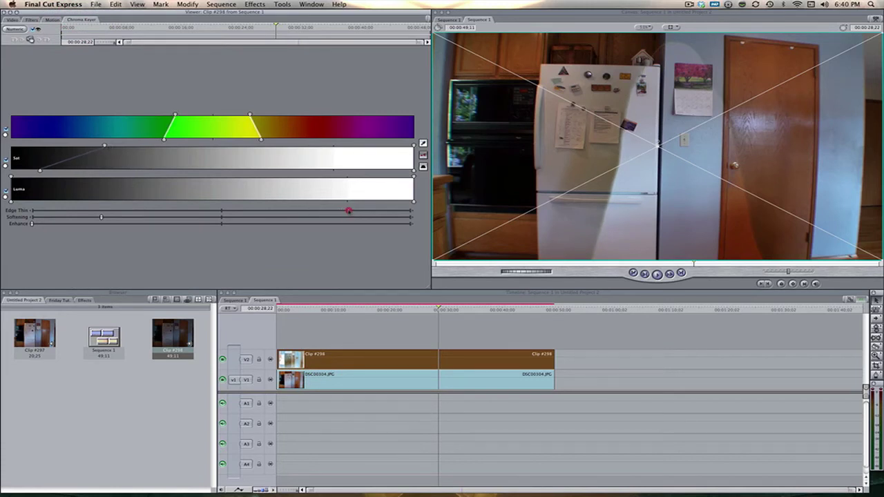
pyautogui.click(349, 211)
pyautogui.click(589, 353)
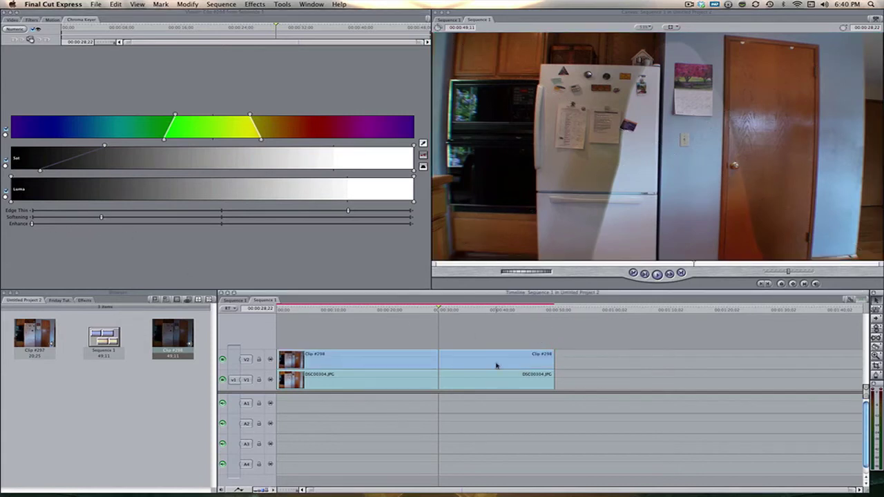
# Step: Apply a Gaussian Blur filter to the DSC00304.JPG kitchen still
pyautogui.click(345, 376)
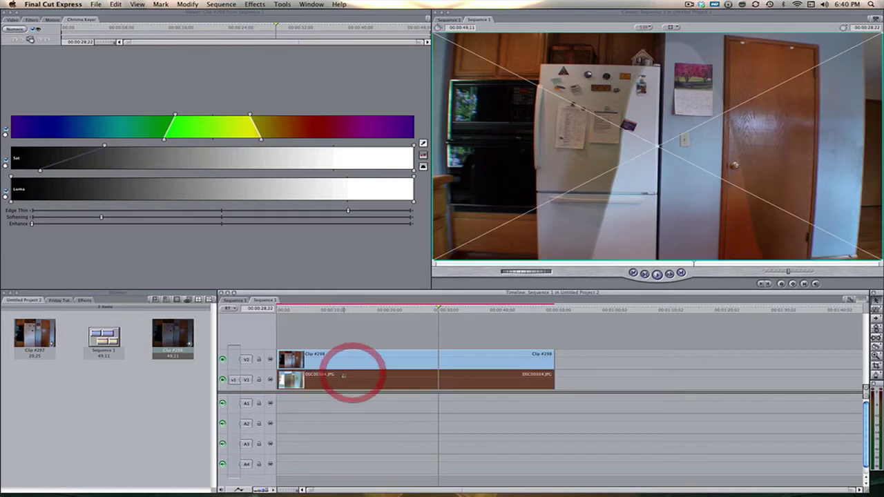
pyautogui.doubleClick(341, 380)
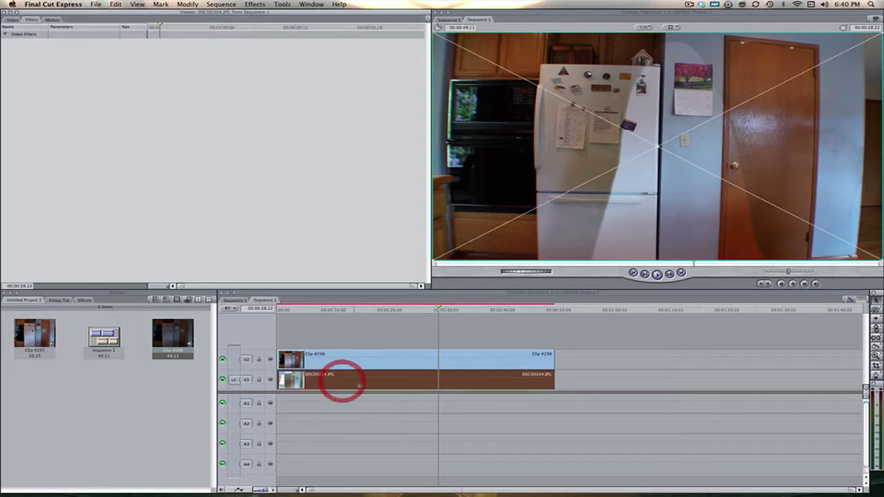
pyautogui.click(255, 4)
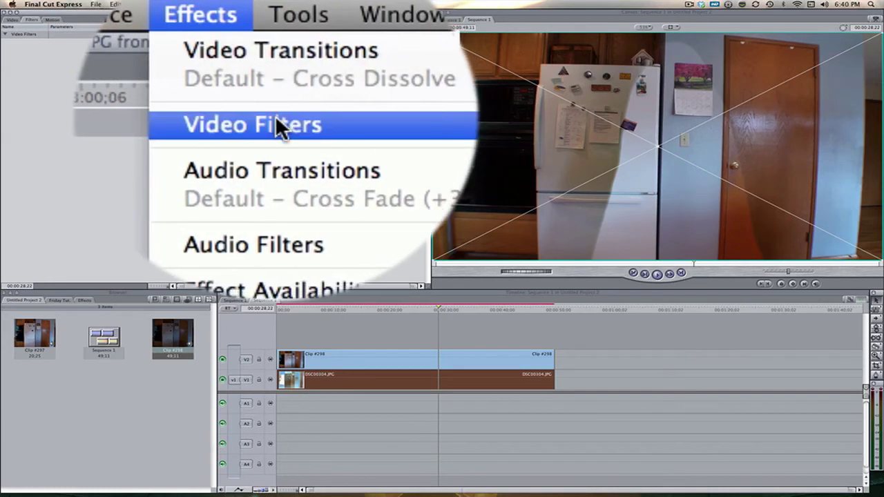
pyautogui.moveTo(275, 117)
pyautogui.moveTo(409, 129)
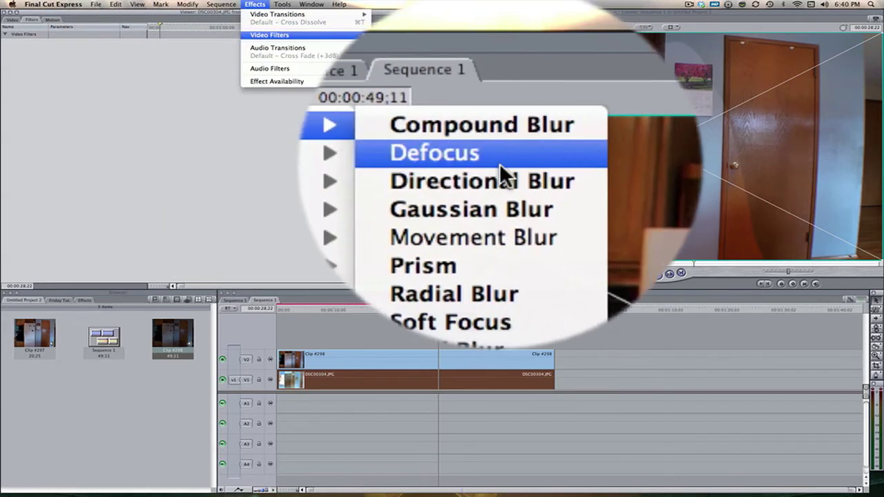
pyautogui.click(501, 181)
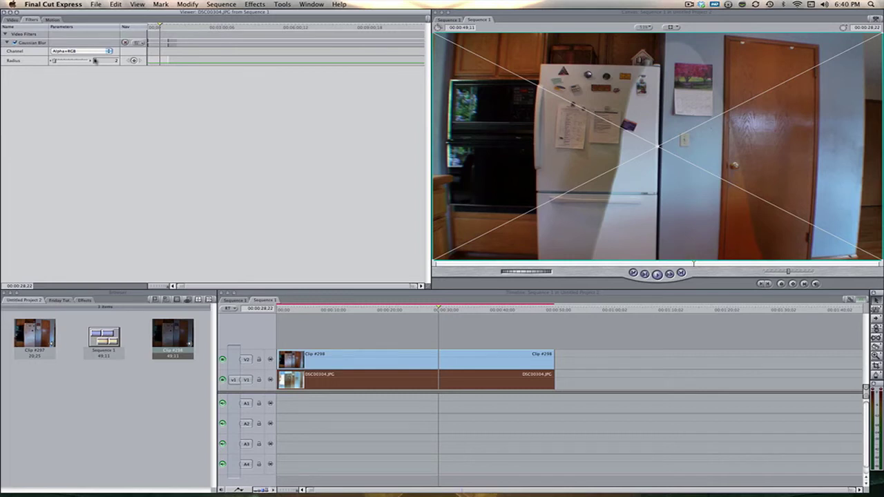
# Step: Raise the Gaussian Blur radius to 30 with Alpha+RGB channels
pyautogui.click(255, 4)
pyautogui.click(237, 118)
pyautogui.moveTo(73, 62); pyautogui.dragTo(73, 62)
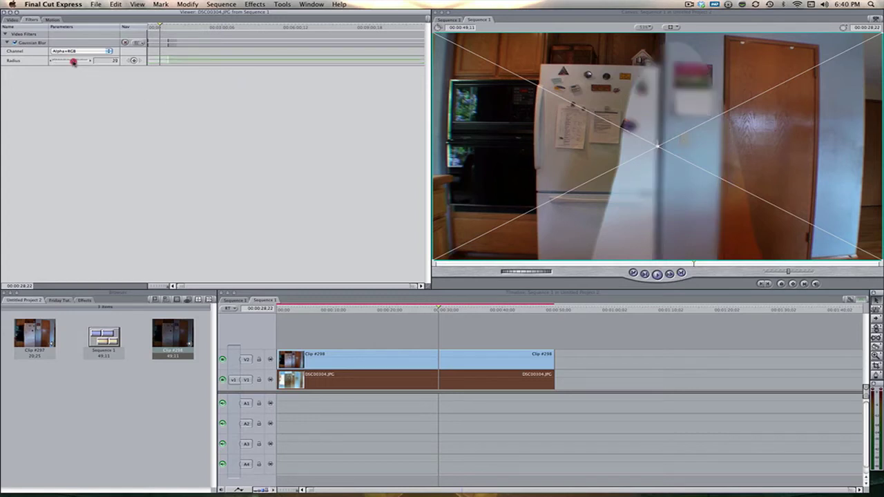
pyautogui.click(619, 367)
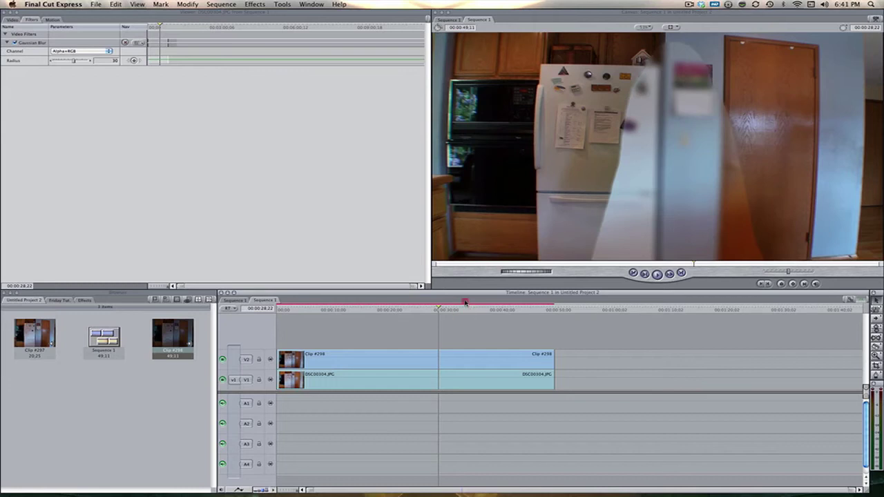
# Step: Scrub the composite, then jump to the finished invisibility shot in Friday Tut's Sequence 1
pyautogui.moveTo(466, 304); pyautogui.dragTo(437, 317)
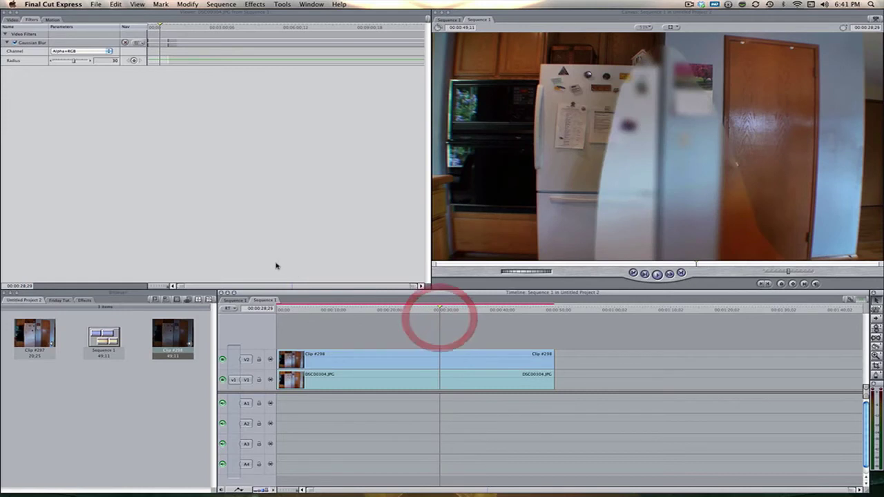
pyautogui.click(235, 301)
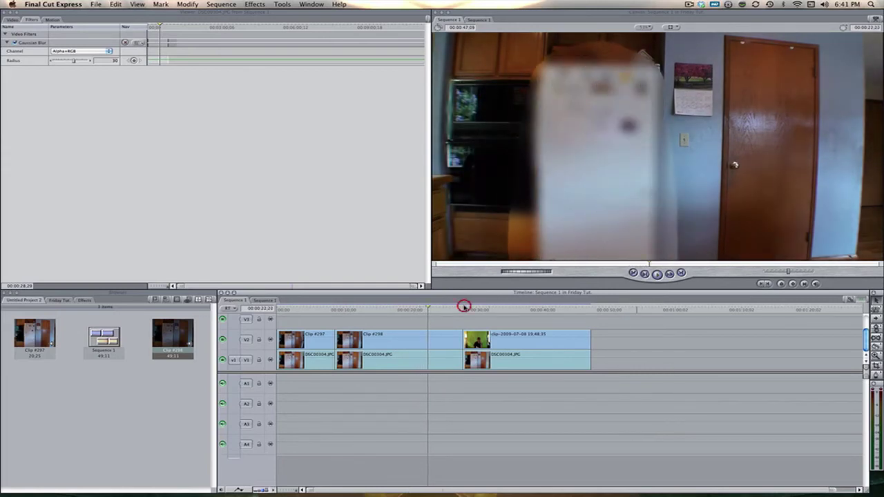
pyautogui.click(464, 306)
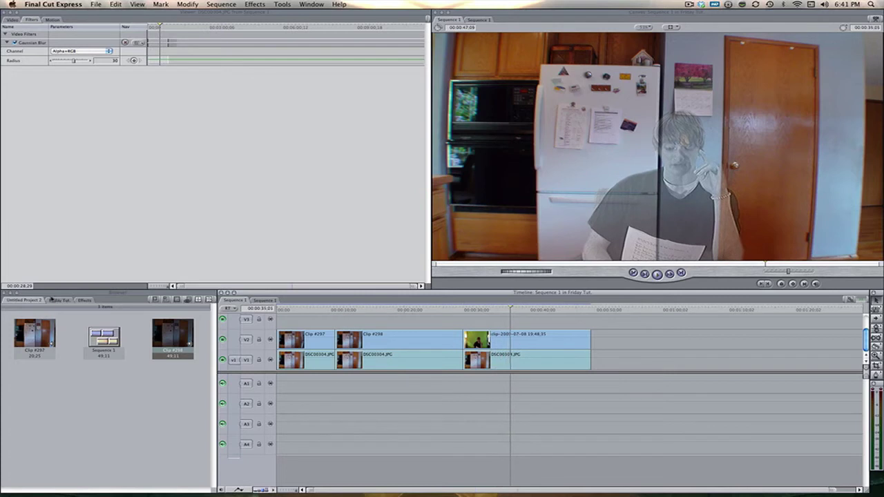
# Step: In Untitled Project 2's Sequence 1, delete both keyed clips from the timeline
pyautogui.click(25, 300)
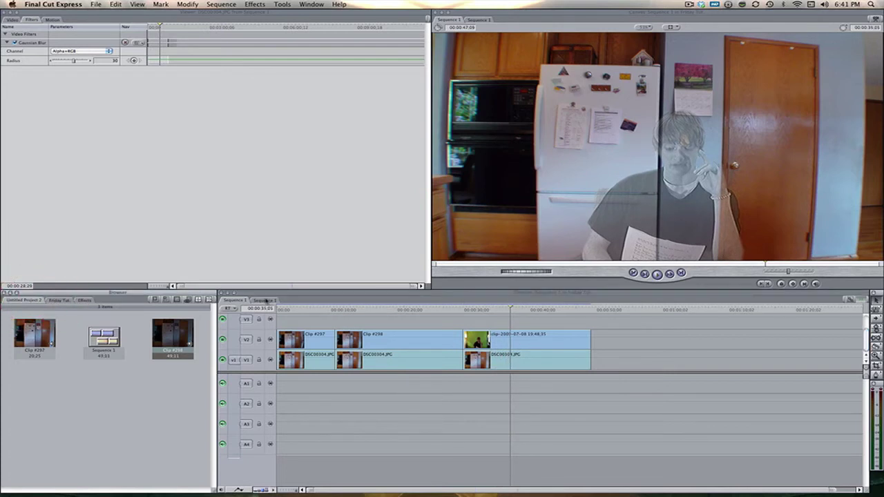
pyautogui.click(265, 299)
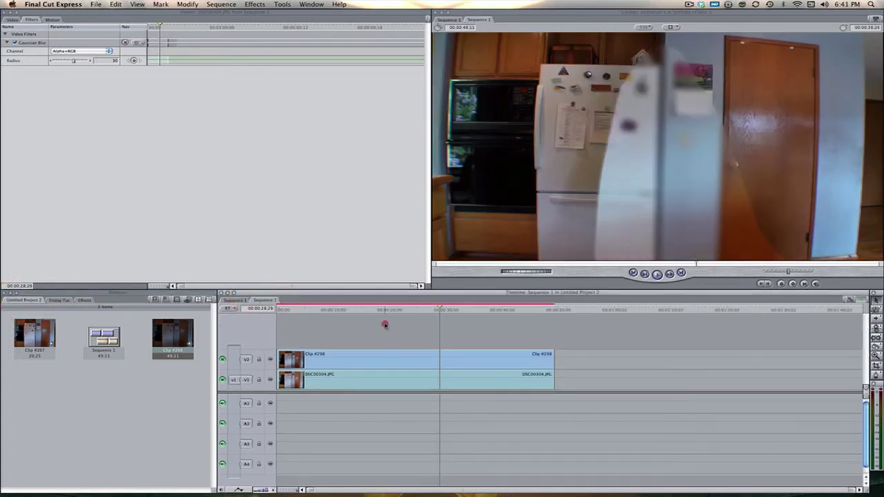
pyautogui.moveTo(384, 325); pyautogui.dragTo(335, 442)
pyautogui.press('Delete')
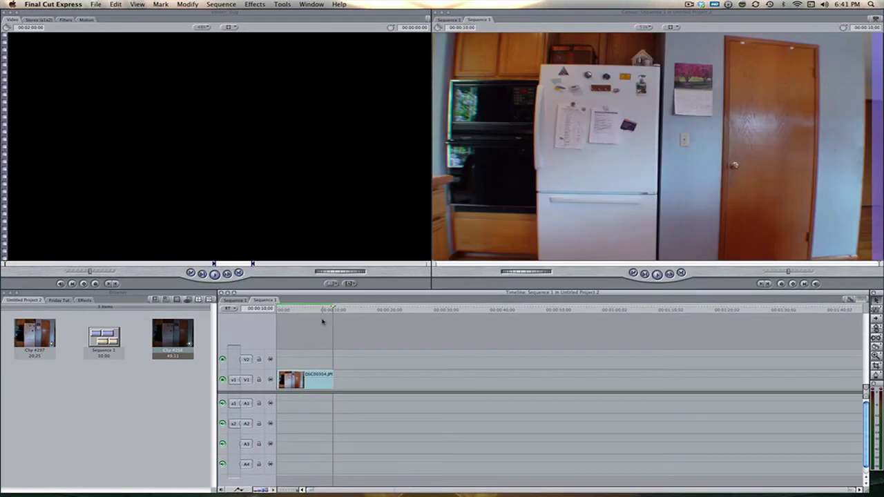
# Step: Trim the end of the DSC00304.JPG still on V1 to change its length
pyautogui.click(316, 309)
pyautogui.click(316, 379)
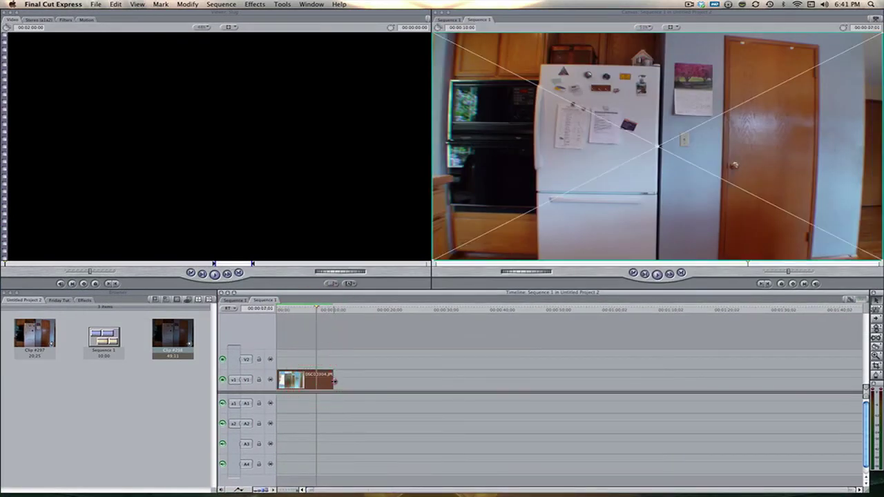
pyautogui.moveTo(334, 379); pyautogui.dragTo(481, 379)
# Step: In Finder, browse the 2 TB drive's Videos Archive > Projects > Movies > American Idol > American Idol Spoof folder
pyautogui.press('F11')
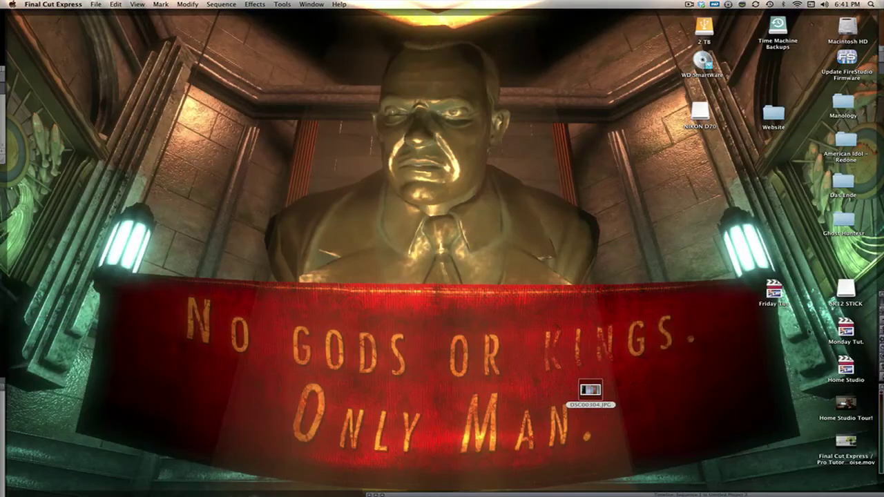
pyautogui.doubleClick(703, 27)
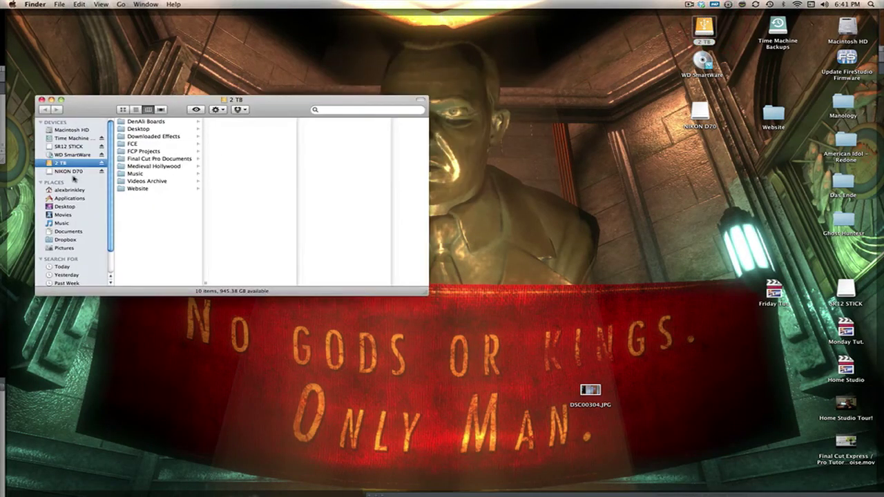
pyautogui.click(128, 173)
pyautogui.click(128, 181)
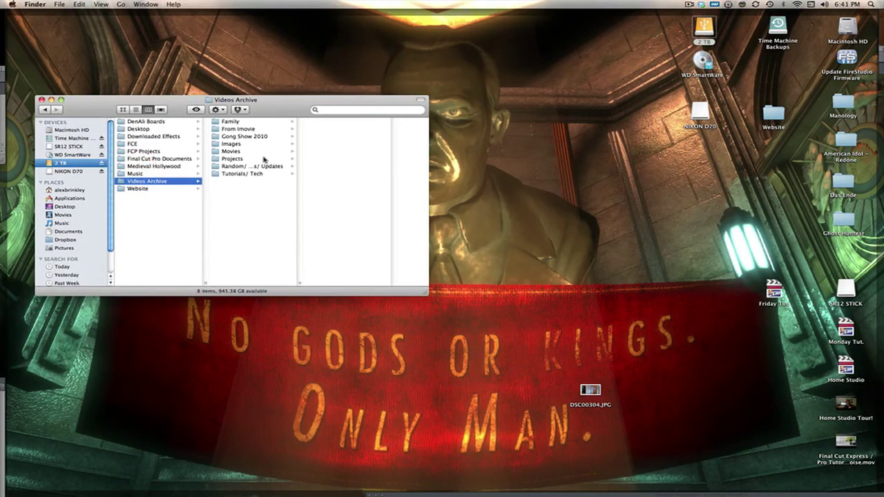
pyautogui.click(257, 160)
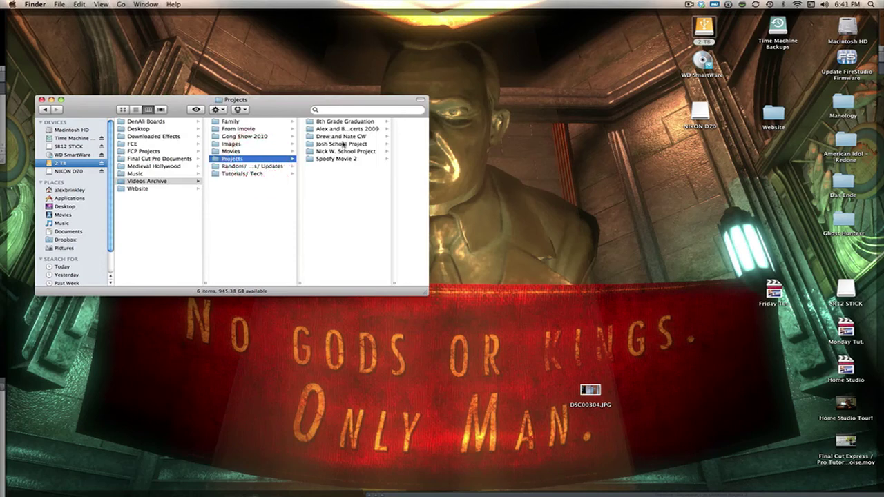
pyautogui.click(232, 151)
pyautogui.click(335, 122)
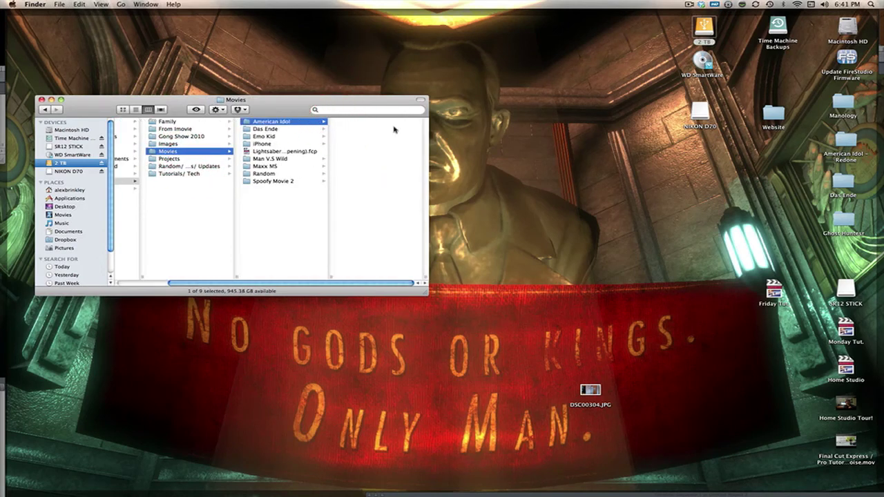
pyautogui.click(392, 123)
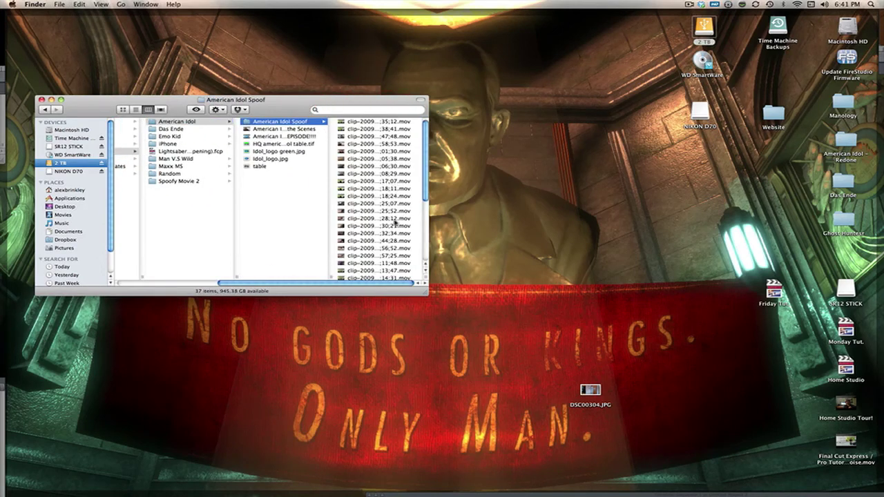
pyautogui.scroll(-4, 394, 234)
pyautogui.click(389, 247)
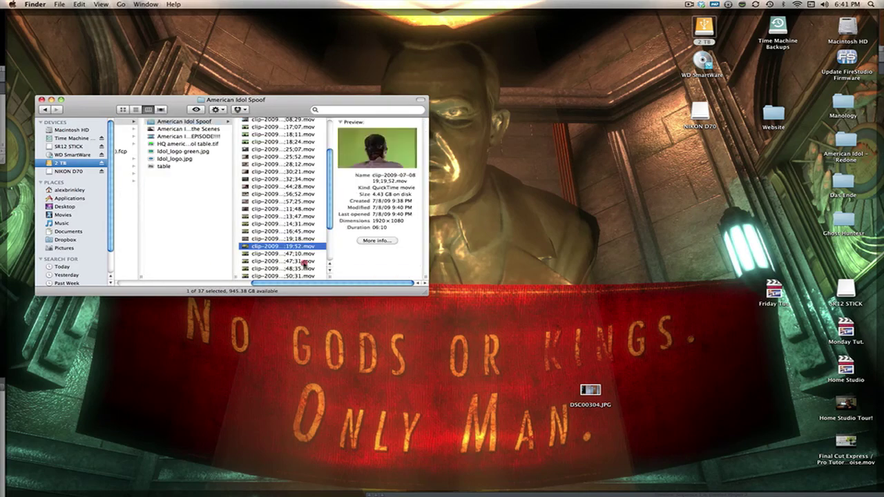
pyautogui.doubleClick(304, 262)
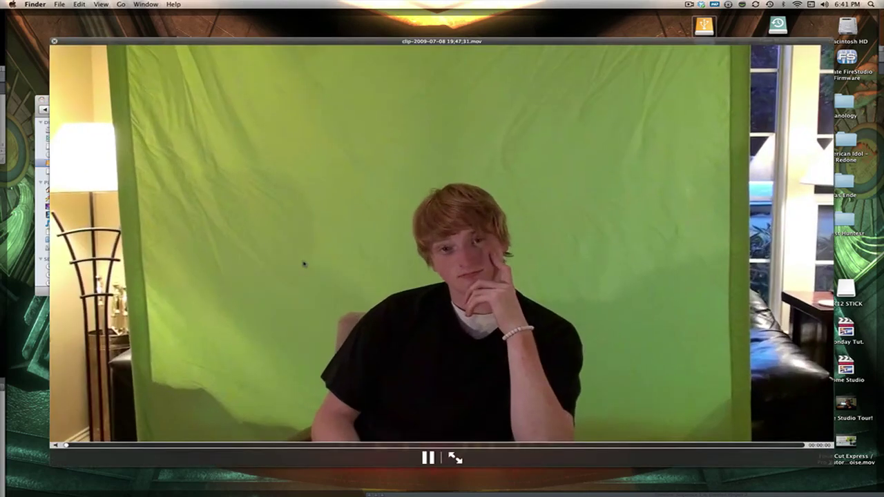
pyautogui.press('super+w')
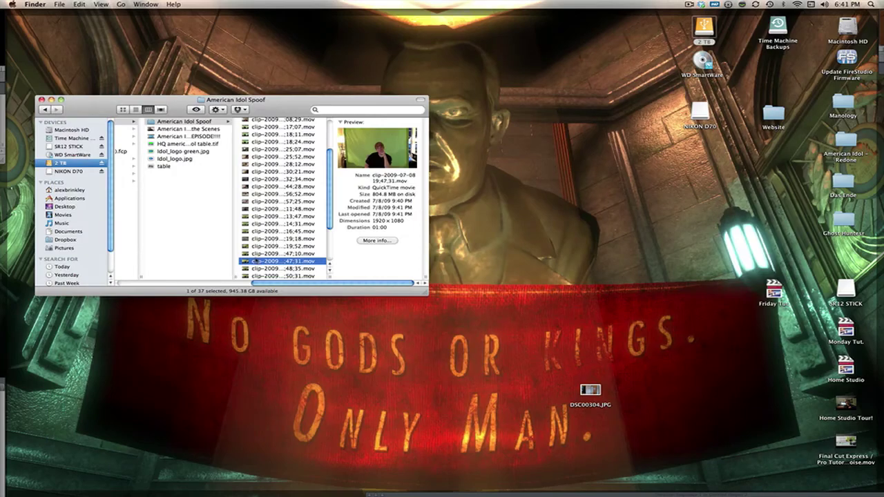
pyautogui.press('F9')
# Step: Place the green-screen clip on V2 above the still, removing its A3/A4 audio and leftover second piece
pyautogui.click(629, 327)
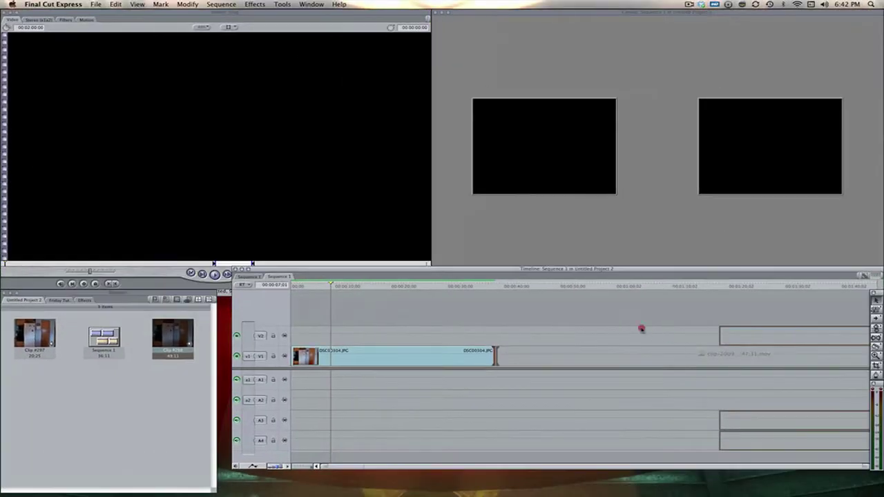
pyautogui.moveTo(630, 327); pyautogui.dragTo(279, 369)
pyautogui.moveTo(721, 419); pyautogui.dragTo(604, 467)
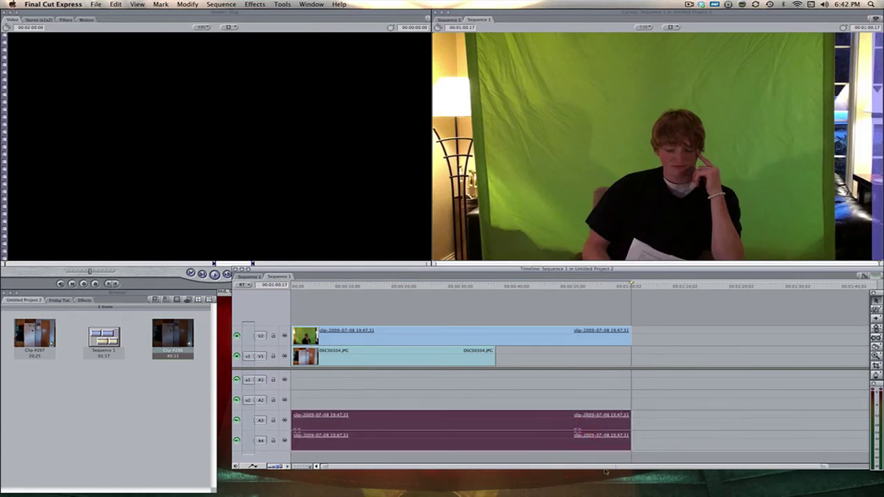
pyautogui.press('Delete')
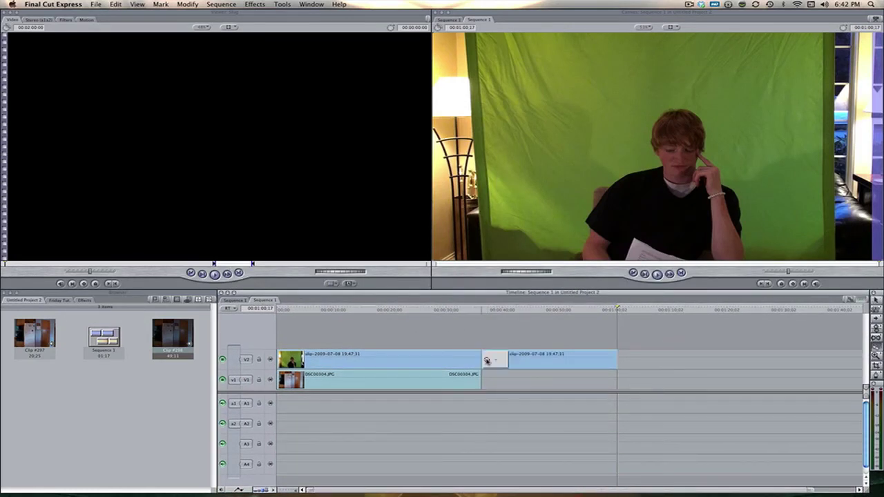
pyautogui.click(497, 358)
pyautogui.press('Delete')
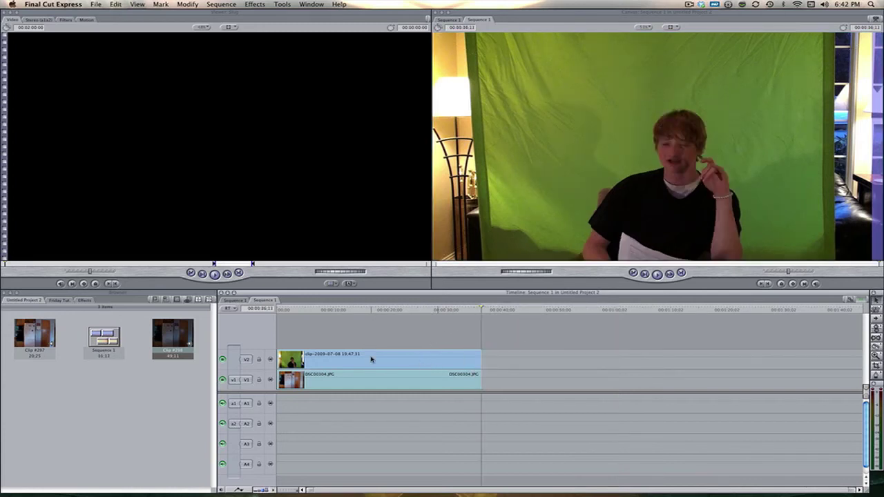
# Step: Crop the green-screen clip's left and right edges inward to reveal the kitchen edges
pyautogui.doubleClick(371, 358)
pyautogui.press('c')
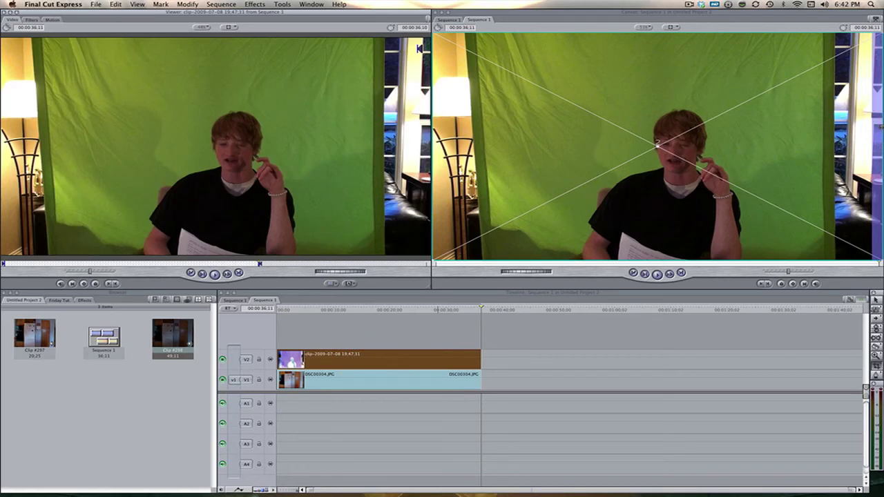
pyautogui.moveTo(875, 128); pyautogui.dragTo(824, 135)
pyautogui.moveTo(434, 128); pyautogui.dragTo(493, 122)
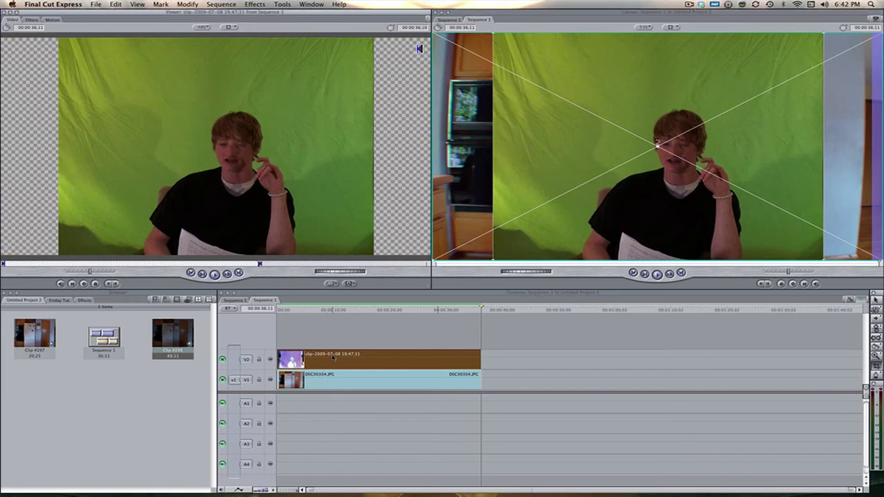
# Step: Apply the Effects > Video Filters > Key > Chroma Keyer filter to the green-screen clip
pyautogui.click(255, 4)
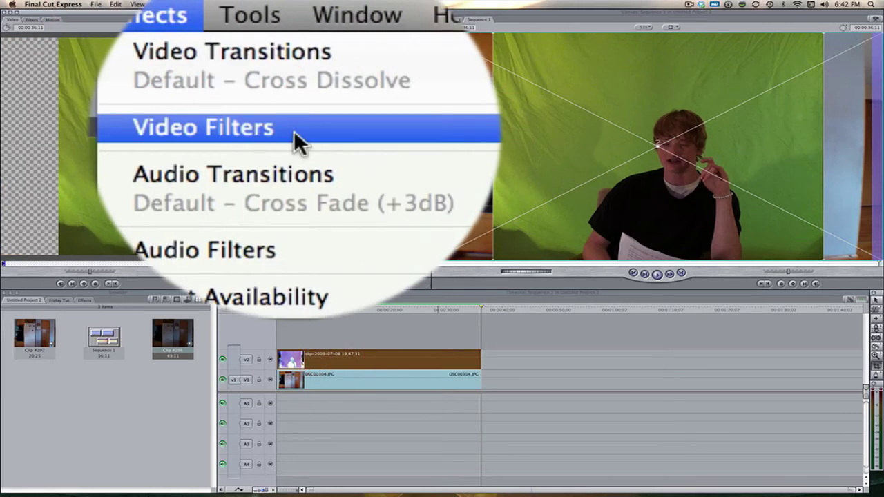
pyautogui.moveTo(293, 35)
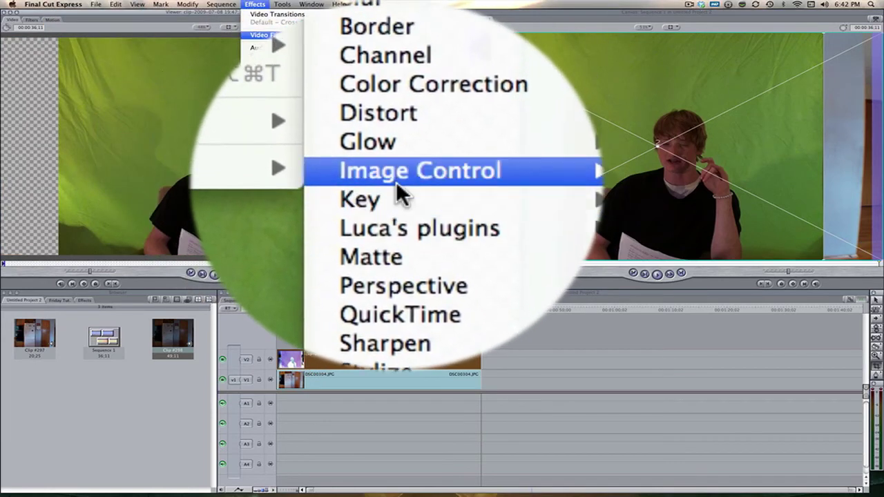
pyautogui.moveTo(396, 191)
pyautogui.click(483, 190)
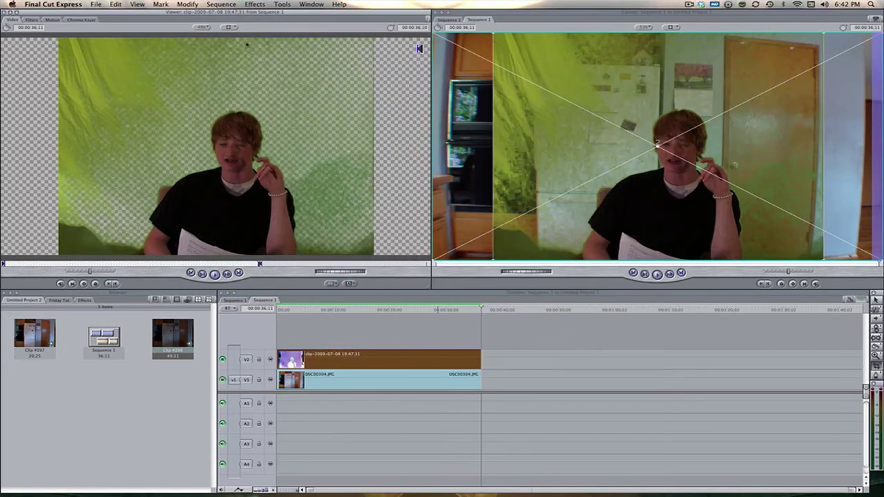
# Step: Widen the Chroma Keyer's hue and saturation ranges, and raise Edge Thin and Softening
pyautogui.click(93, 19)
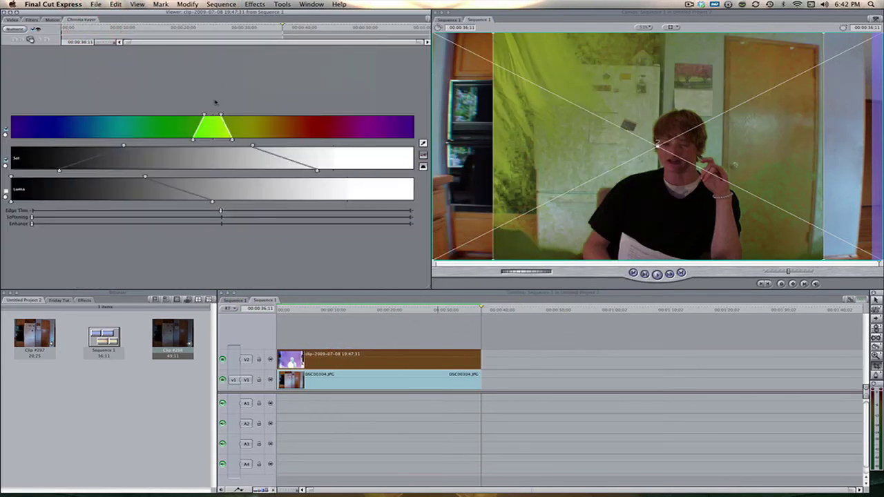
pyautogui.moveTo(221, 118); pyautogui.dragTo(253, 116)
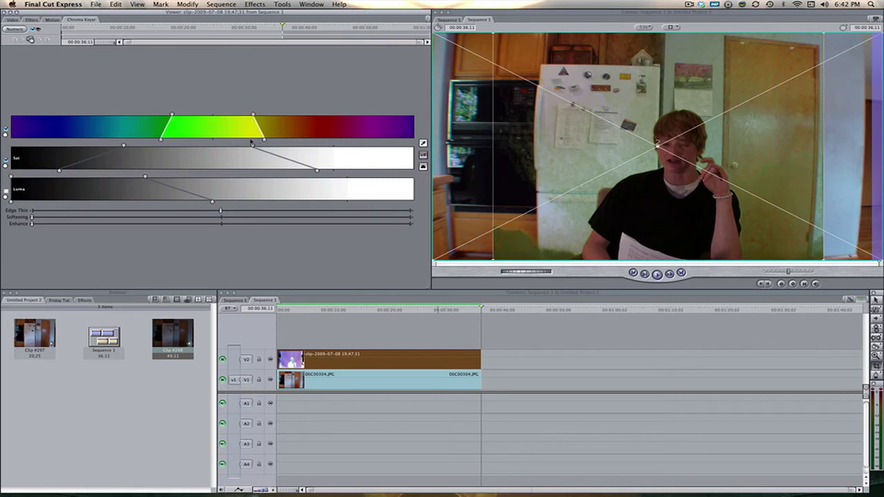
pyautogui.moveTo(252, 146); pyautogui.dragTo(252, 144)
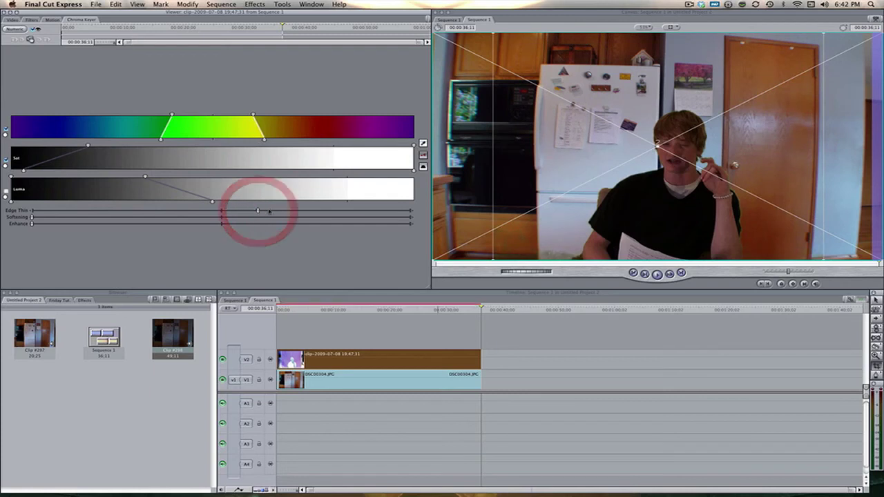
pyautogui.click(322, 210)
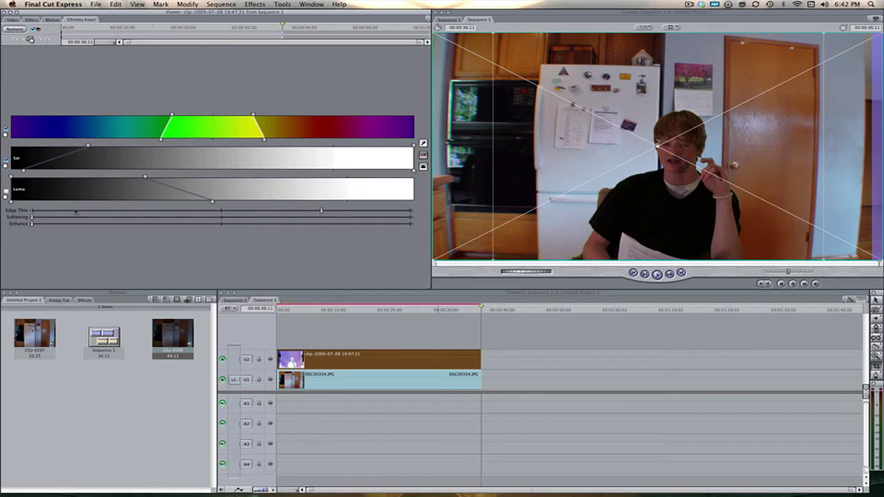
pyautogui.click(49, 217)
pyautogui.click(513, 355)
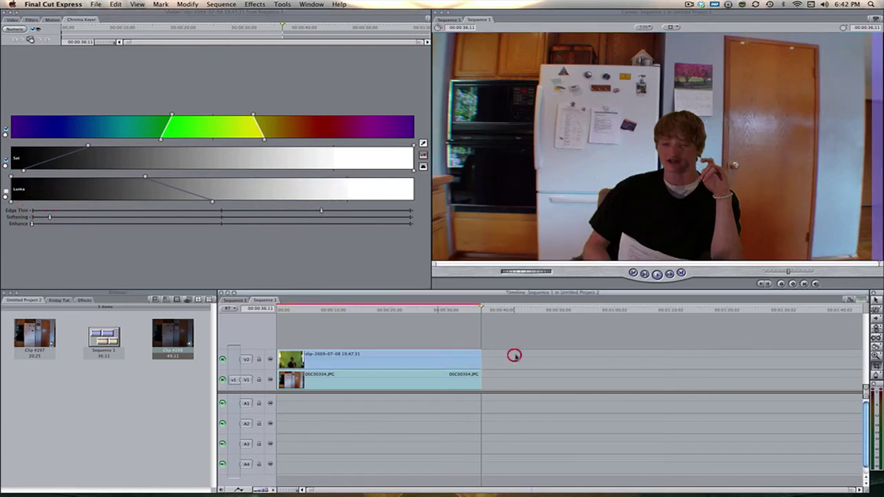
pyautogui.doubleClick(448, 362)
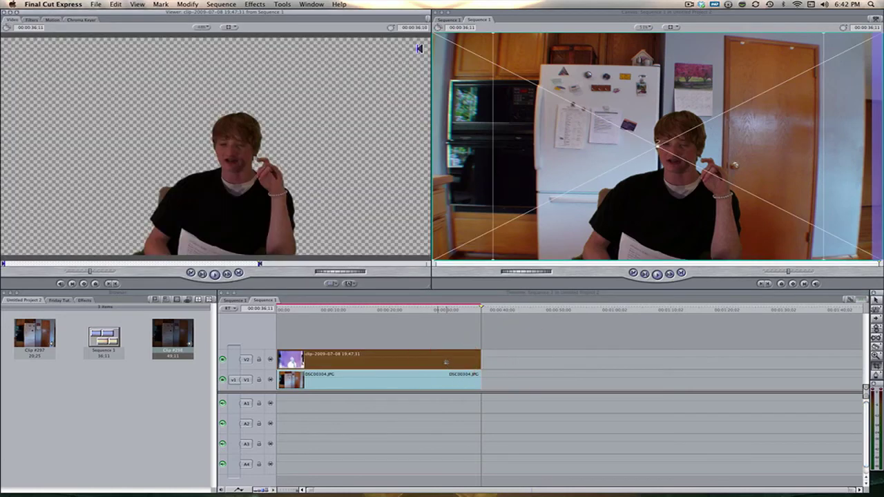
# Step: Apply the Effects > Video Filters > QuickTime > Edge Detection filter to the keyed clip
pyautogui.click(255, 4)
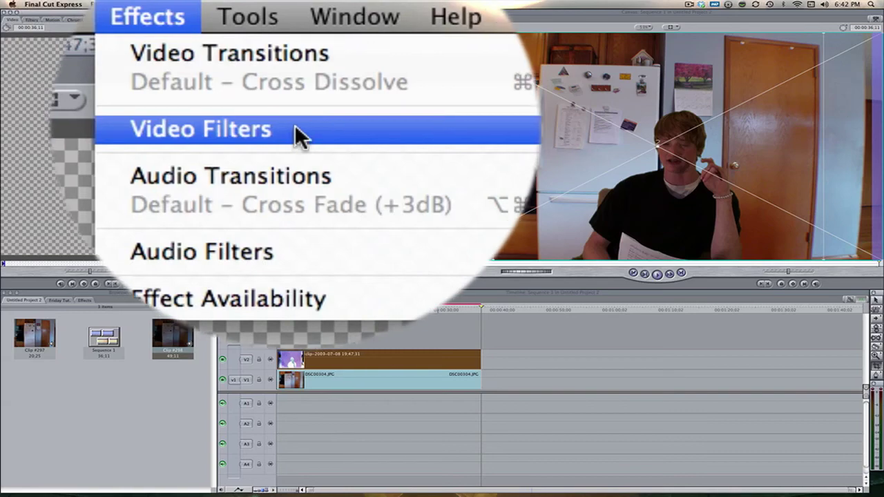
pyautogui.moveTo(302, 129)
pyautogui.moveTo(440, 220)
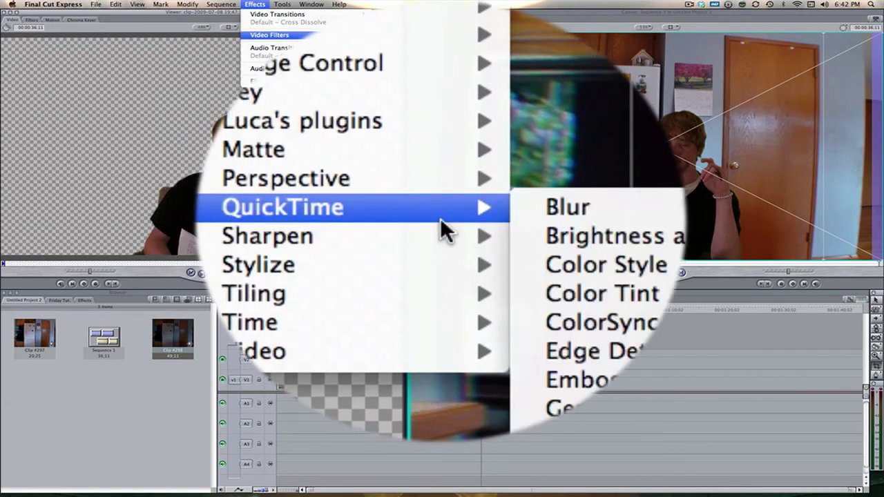
pyautogui.click(531, 222)
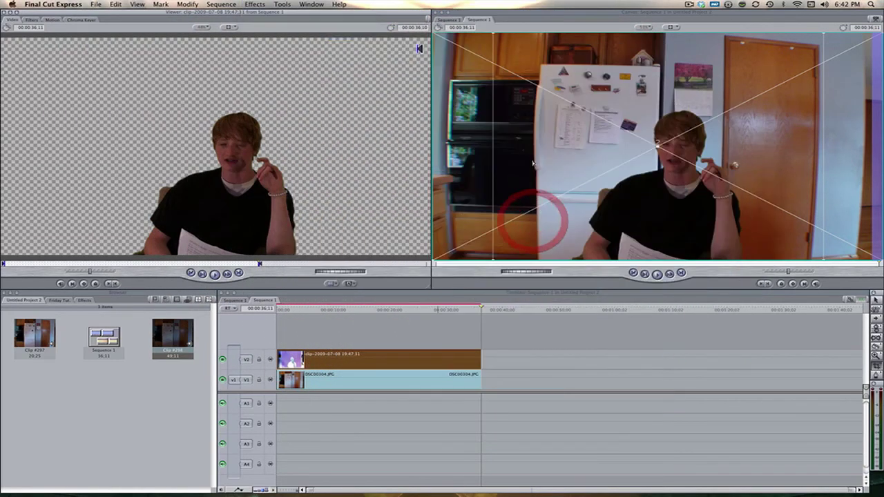
# Step: Set the Edge Detection filter's edge thickness to 7 - thickest
pyautogui.click(448, 362)
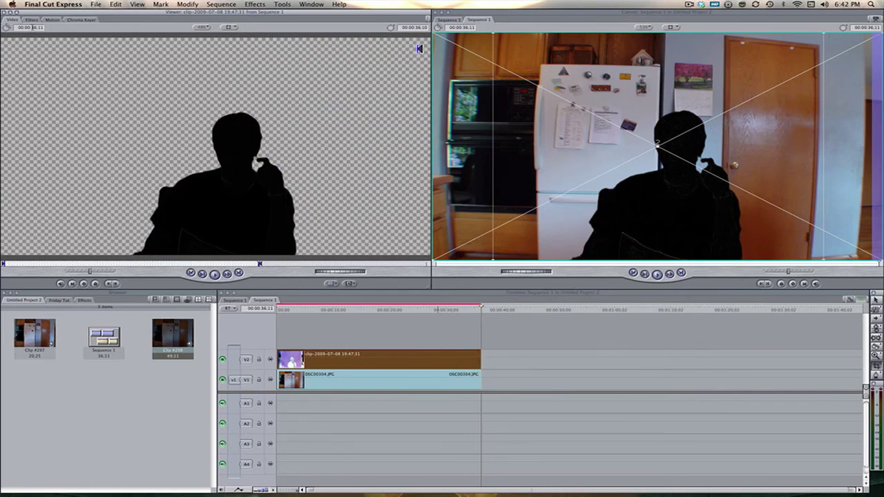
pyautogui.click(32, 20)
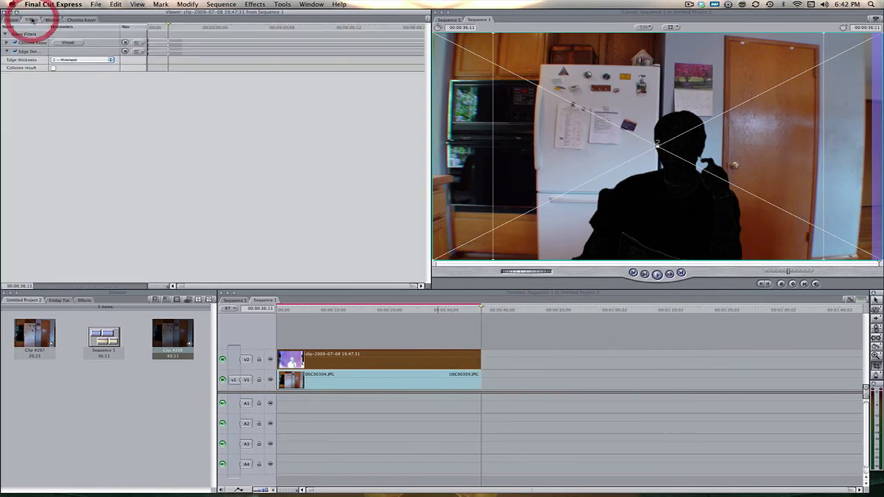
pyautogui.click(68, 61)
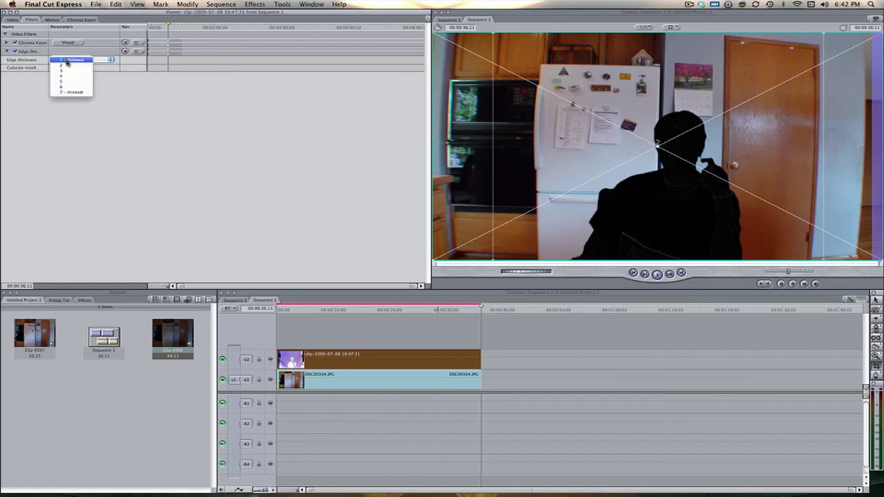
pyautogui.click(67, 93)
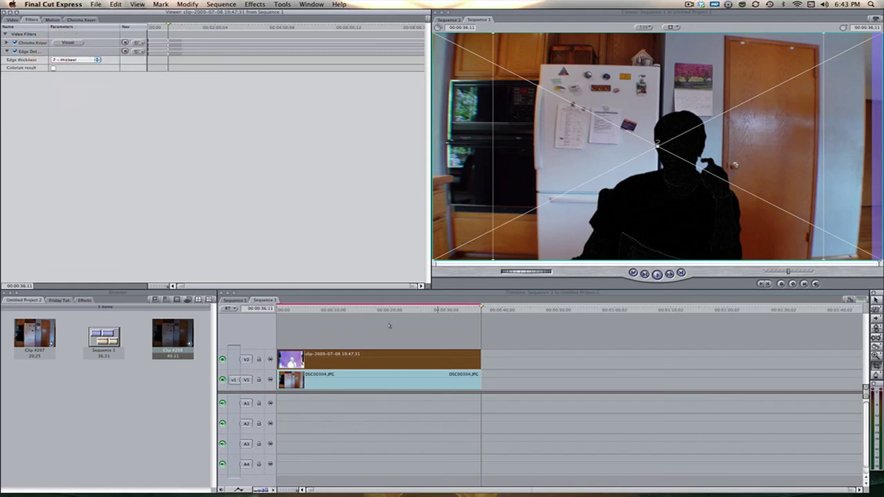
pyautogui.click(409, 361)
pyautogui.doubleClick(407, 361)
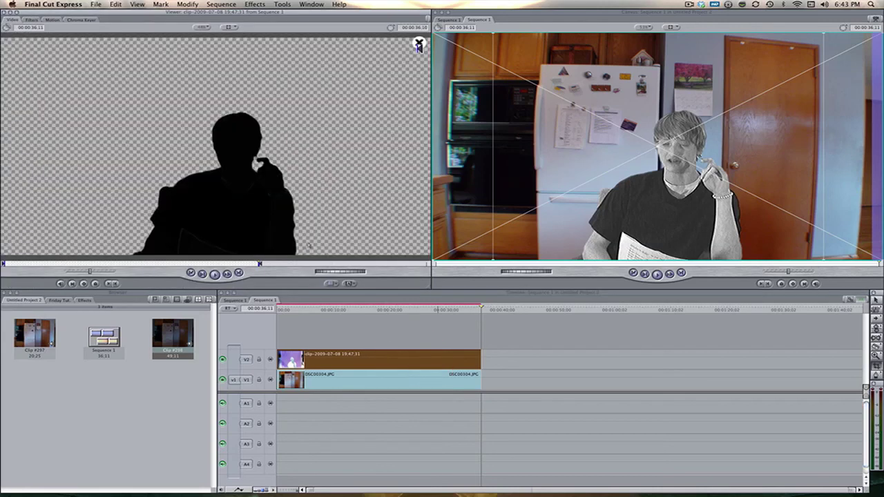
# Step: Set the actor clip's opacity to 50 in the Motion tab
pyautogui.click(52, 20)
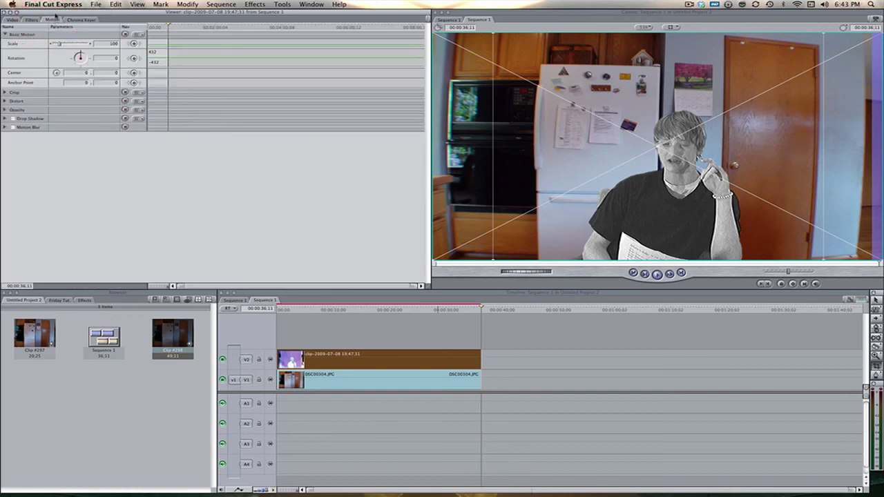
pyautogui.click(6, 110)
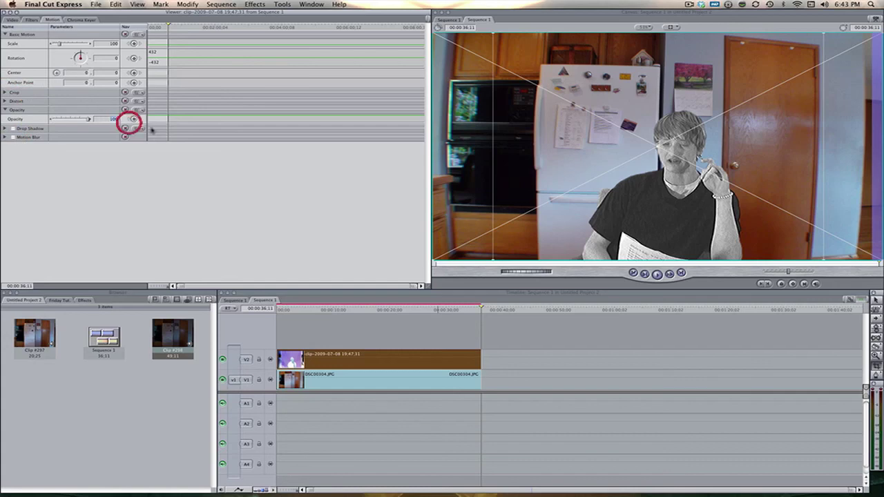
pyautogui.write('50')
pyautogui.press('Return')
pyautogui.click(756, 366)
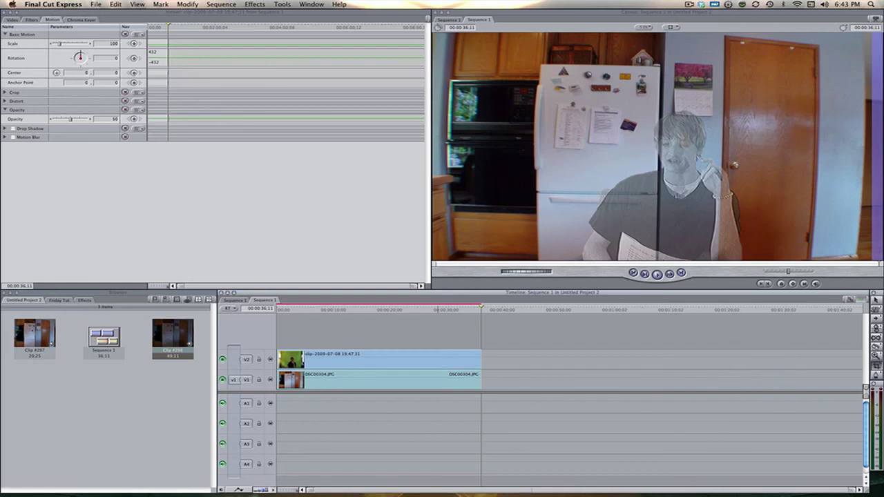